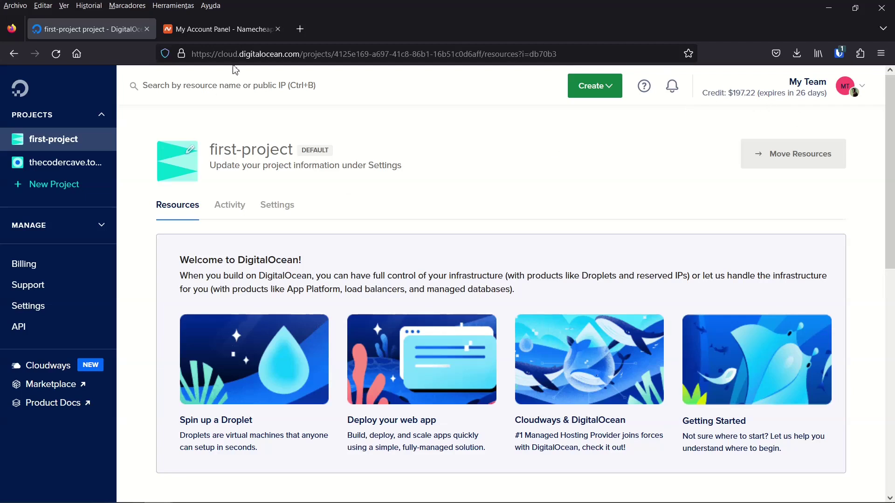
- Switch to the Namecheap account dashboard that lists the registered domain
left_click(237, 32)
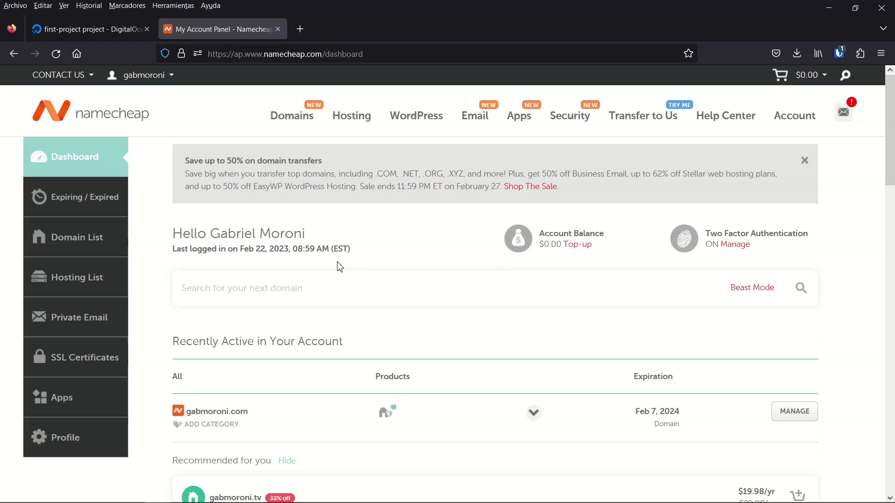
- Return to the DigitalOcean first-project page with Ctrl+Tab
key("ctrl+Tab")
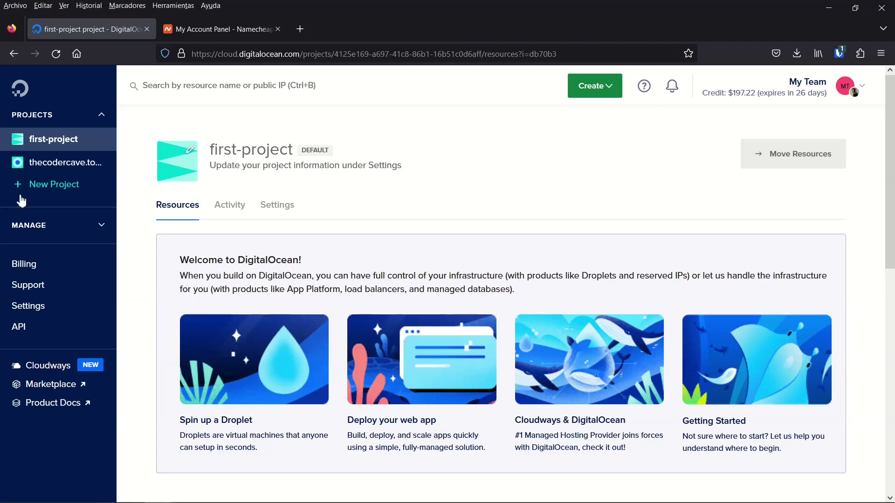
- Create project 'test-project' with purpose 'Just trying out DigitalOcean', reaching the Move Resources step
left_click(42, 189)
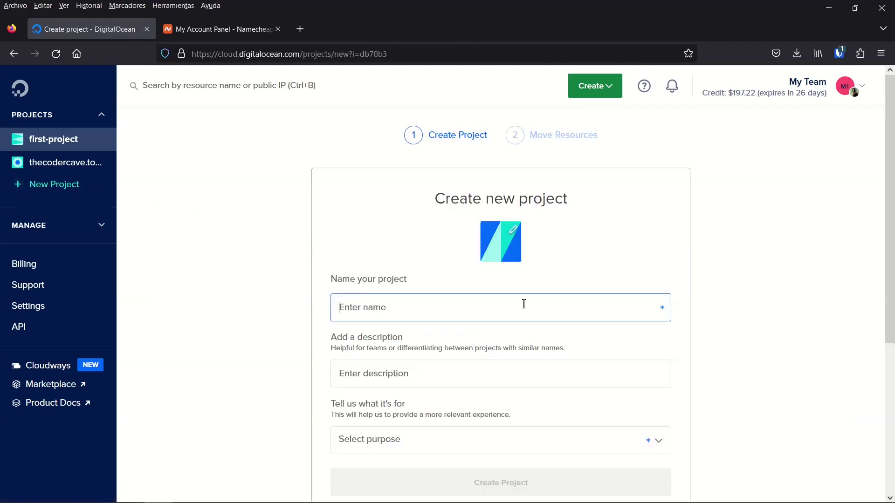
scroll(524, 305, "down", 2)
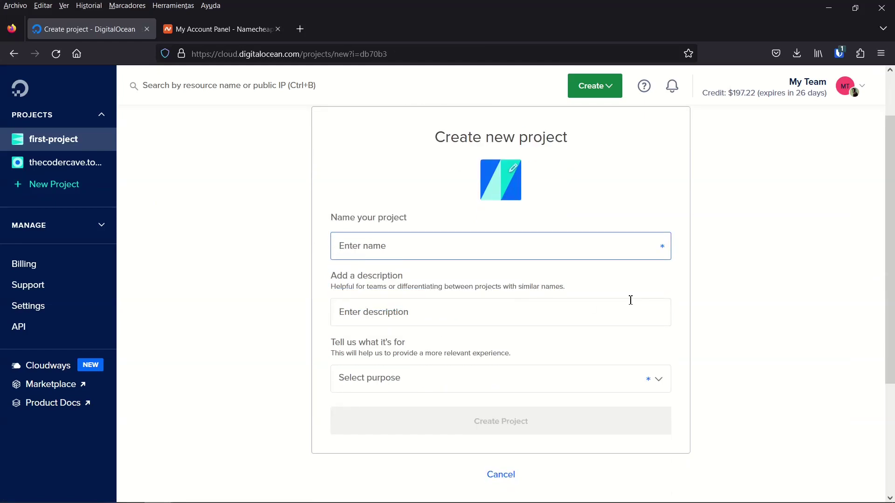
type("test-project")
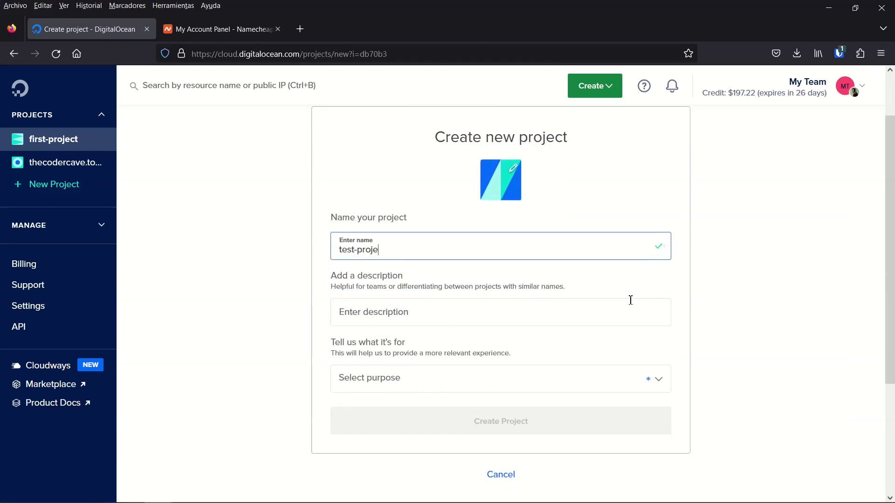
left_click(615, 290)
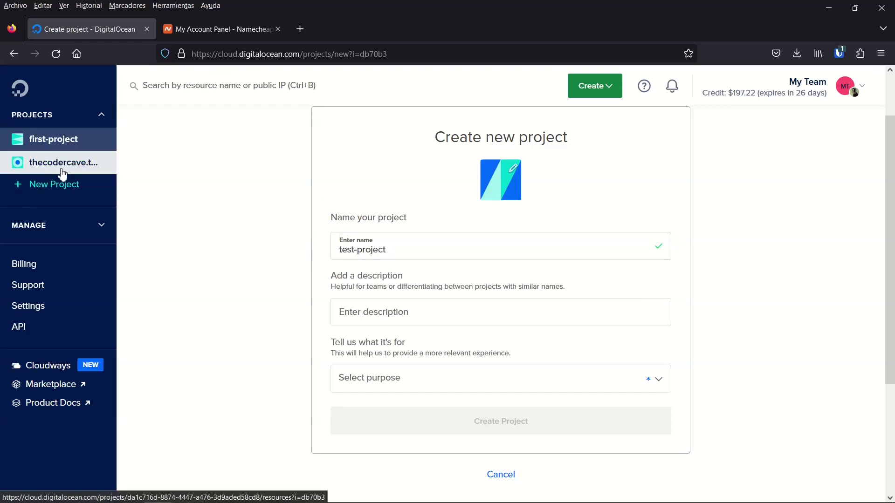
left_click(402, 380)
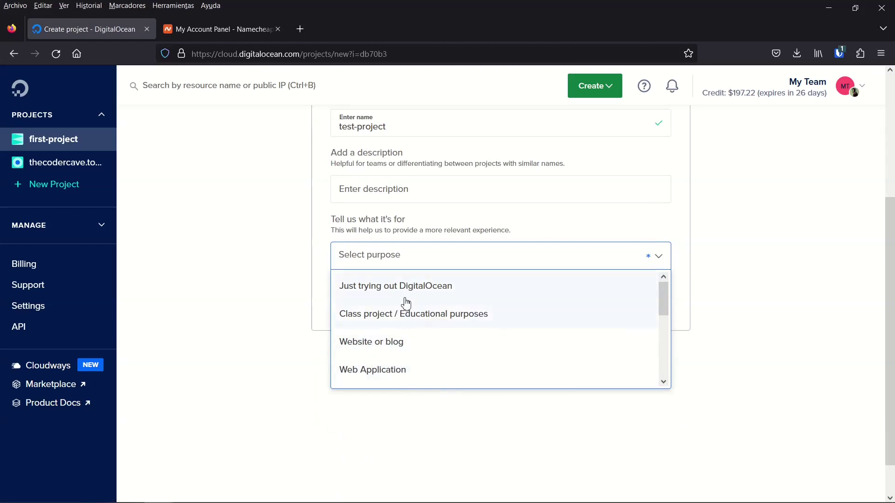
left_click(404, 299)
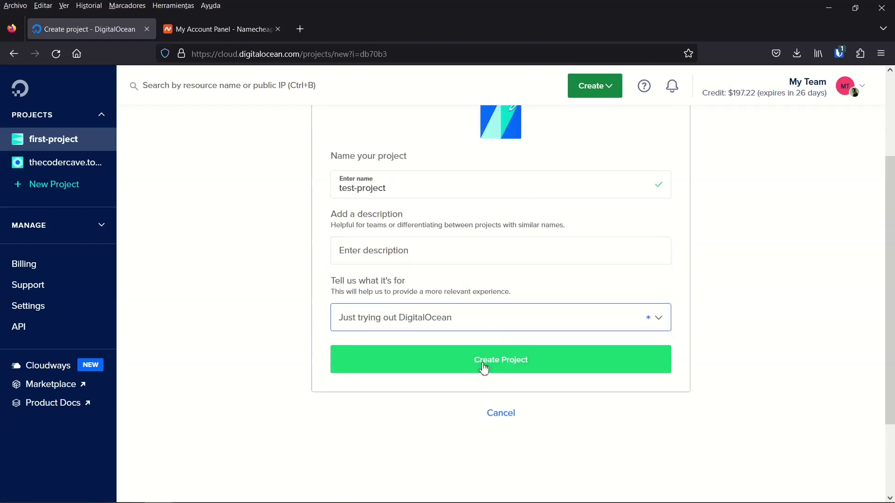
left_click(482, 368)
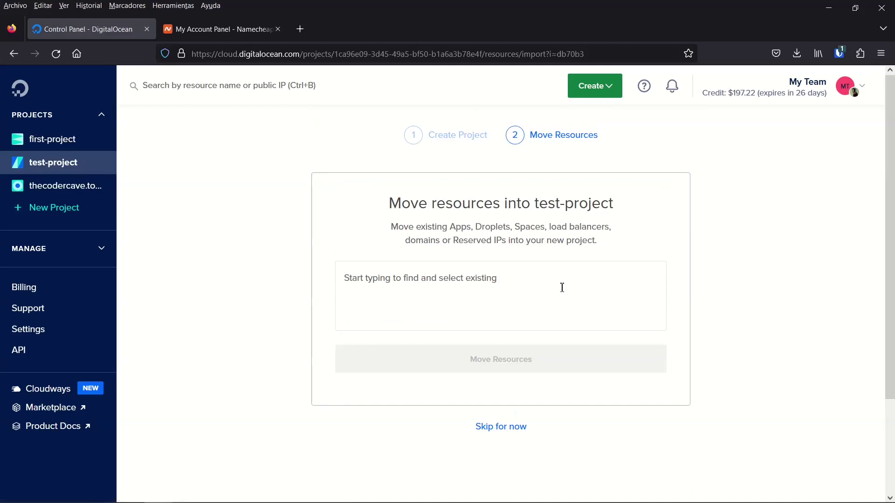
left_click(586, 295)
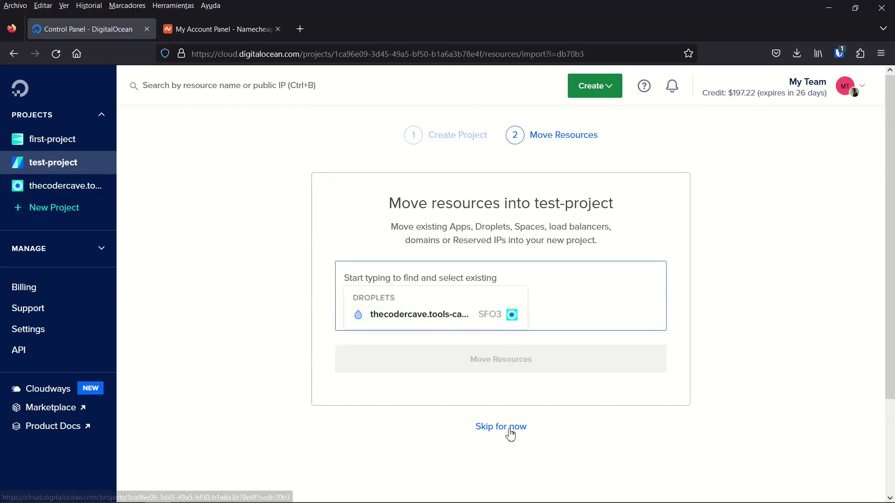
left_click(516, 325)
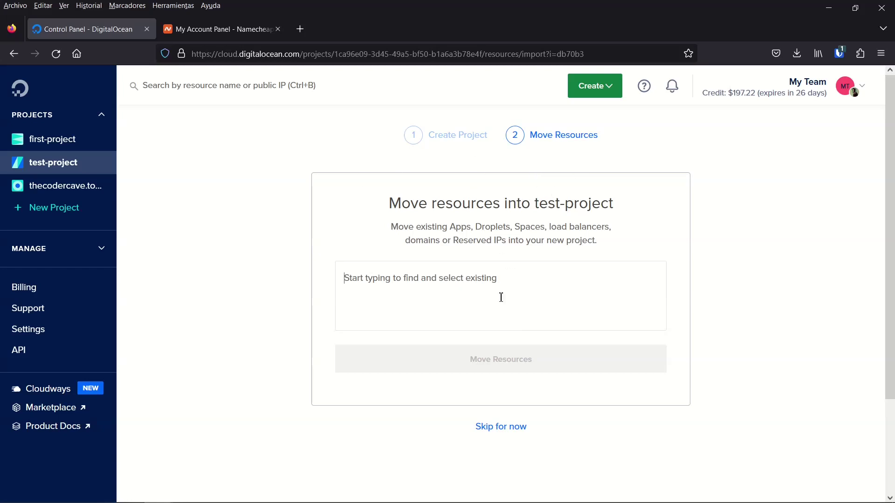
- Skip moving resources to reach the empty test-project Resources page
left_click(508, 429)
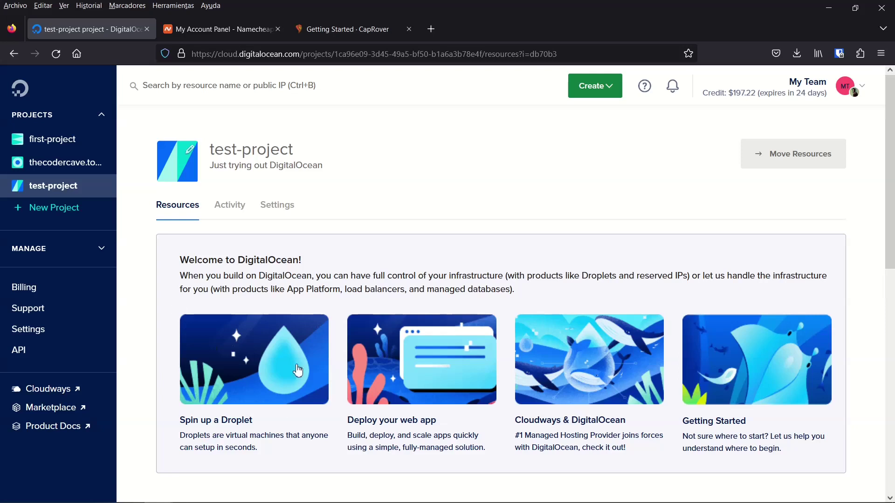
- Start a new droplet and place it in the New York datacenter
left_click(258, 363)
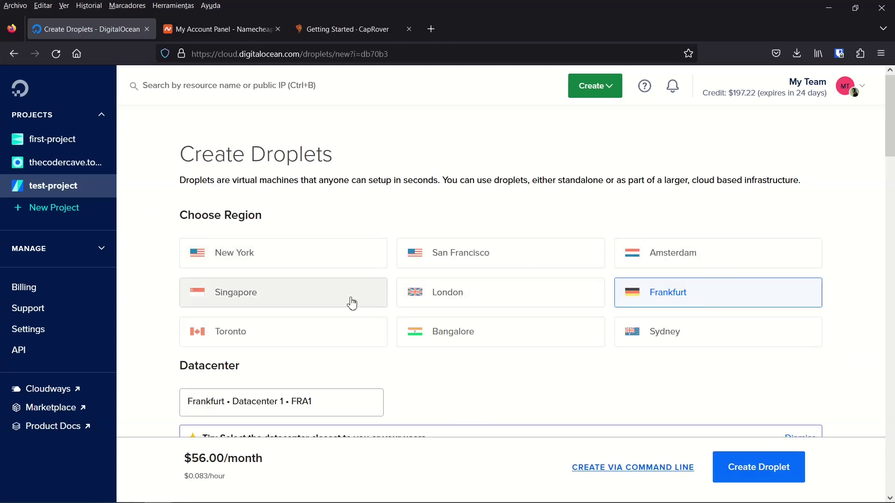
scroll(611, 365, "down", 2)
left_click(343, 192)
scroll(471, 321, "down", 3)
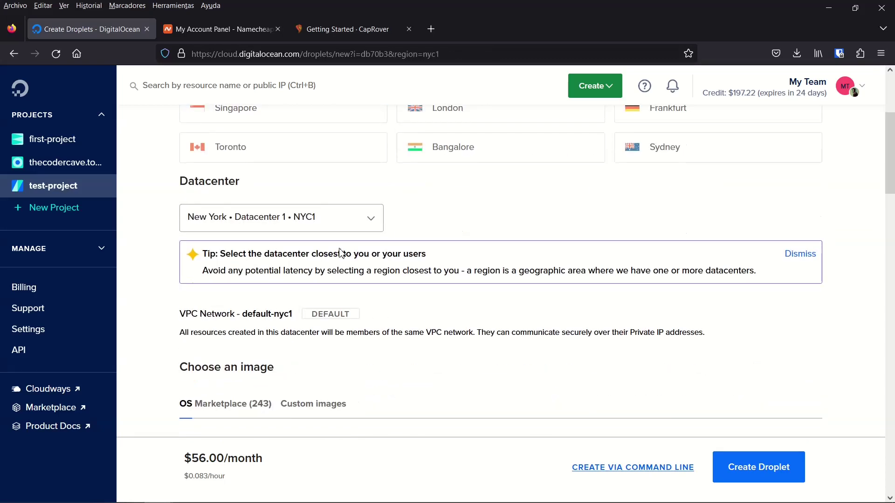
scroll(368, 149, "up", 3)
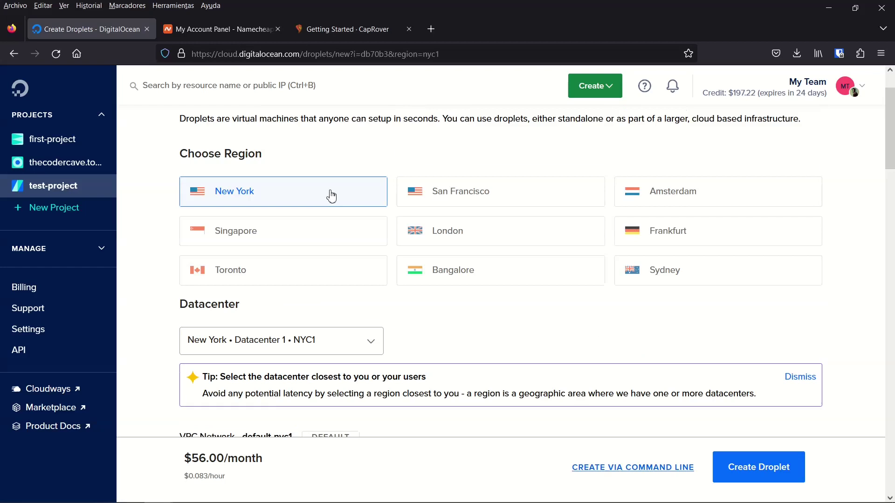
scroll(335, 258, "down", 2)
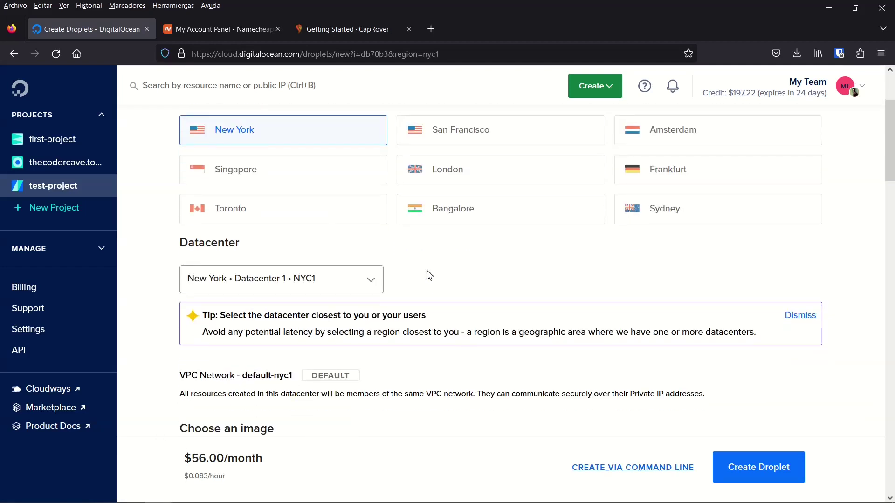
scroll(425, 270, "down", 6)
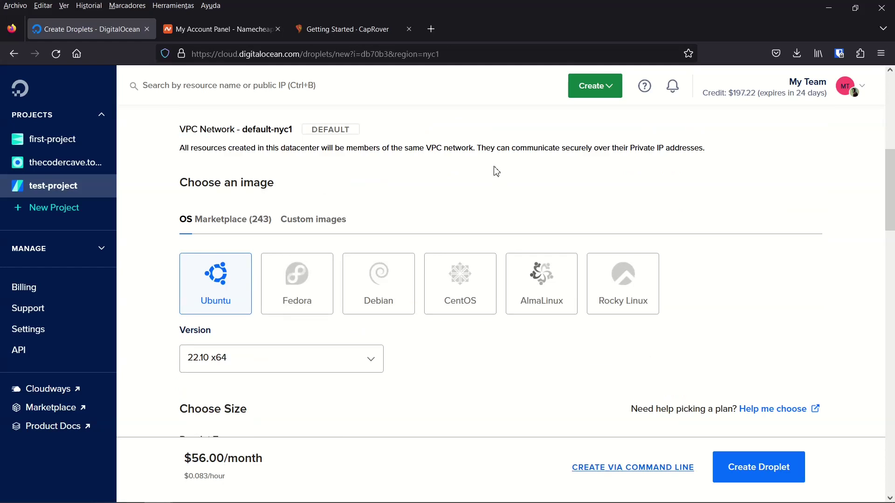
scroll(493, 171, "up", 8)
scroll(495, 173, "down", 4)
scroll(495, 173, "down", 6)
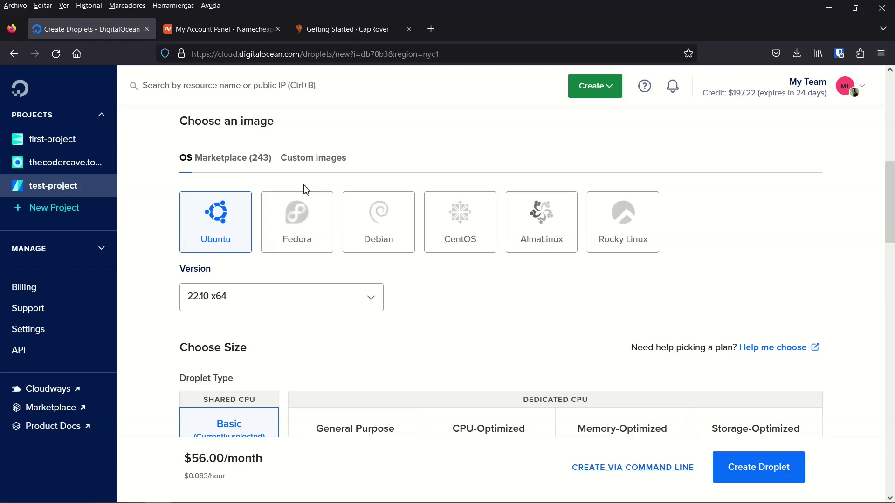
- Search the Marketplace for 'Caprover' and pick the CapRover 1.10.1 on Ubuntu 18.04 image
left_click(313, 170)
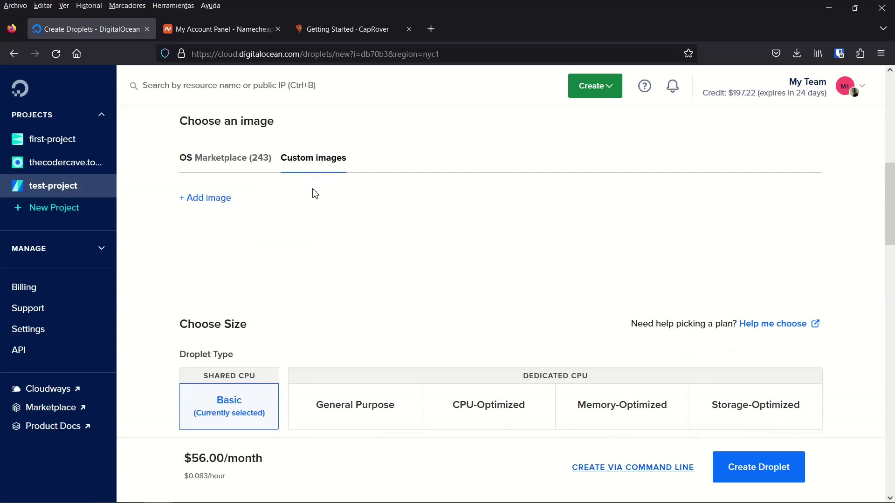
scroll(234, 229, "up", 1)
left_click(234, 230)
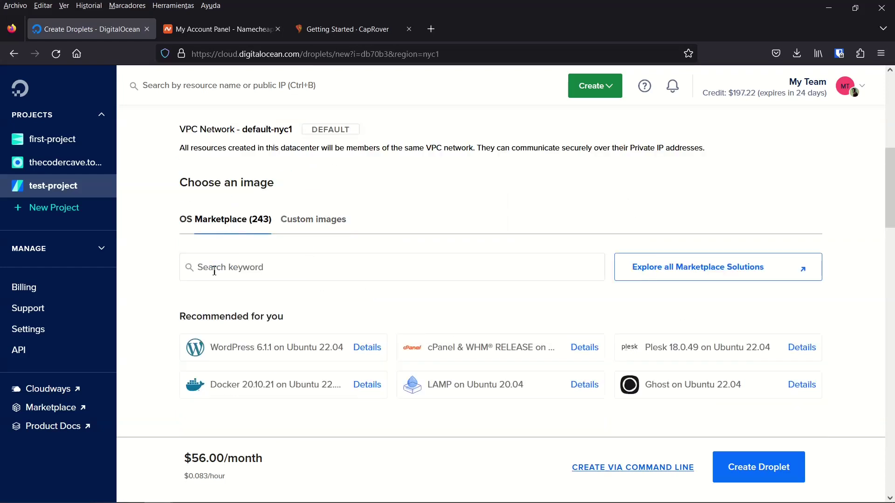
left_click(316, 274)
type("Caprover")
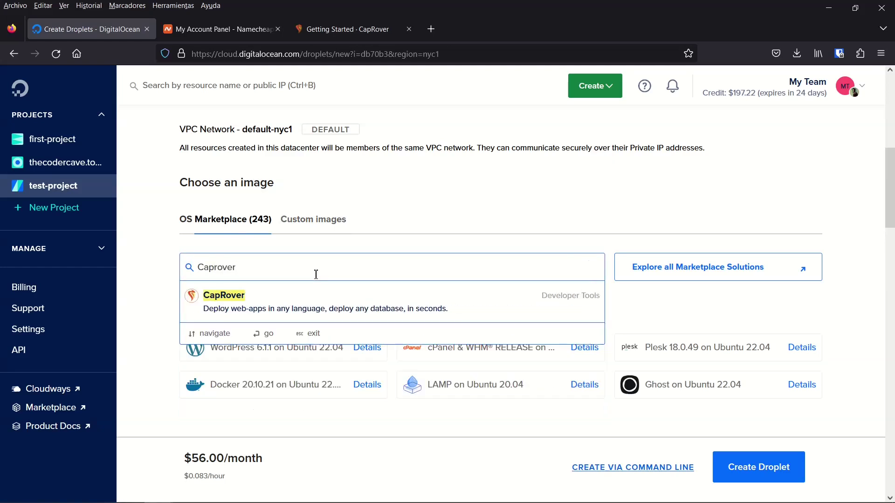
left_click(308, 301)
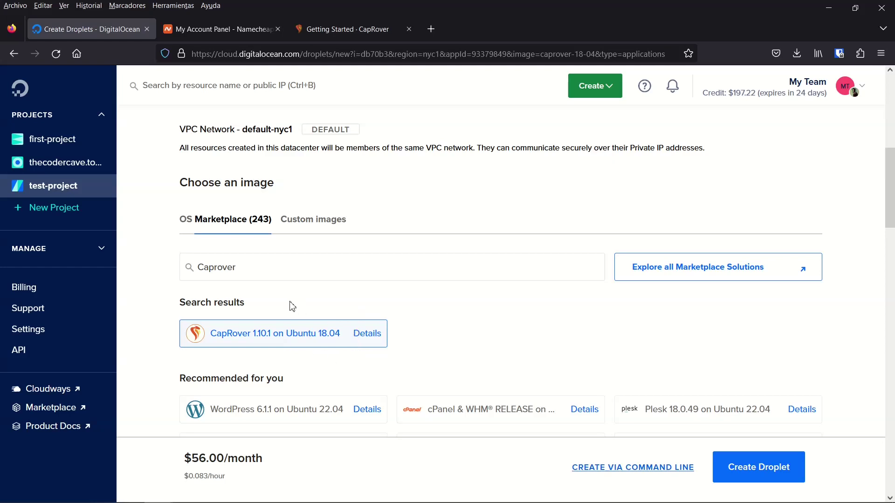
left_click(185, 219)
left_click(226, 317)
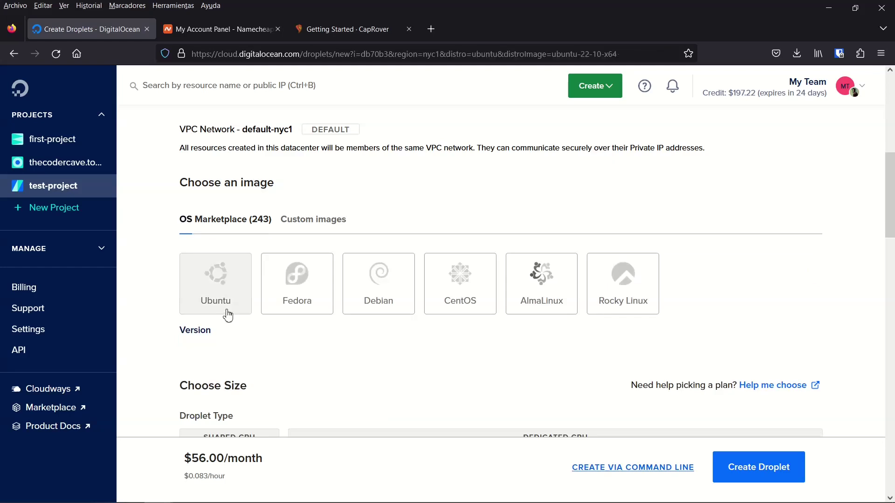
left_click(211, 224)
left_click(340, 268)
type("Ca")
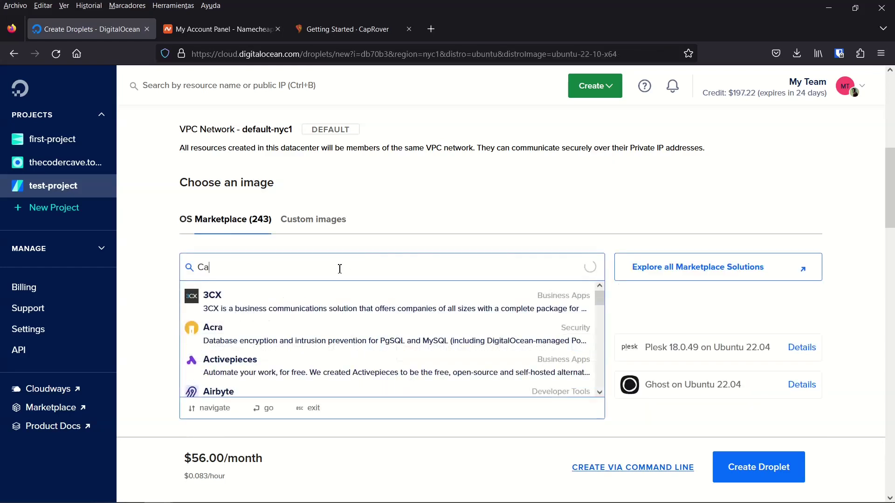
type("prover")
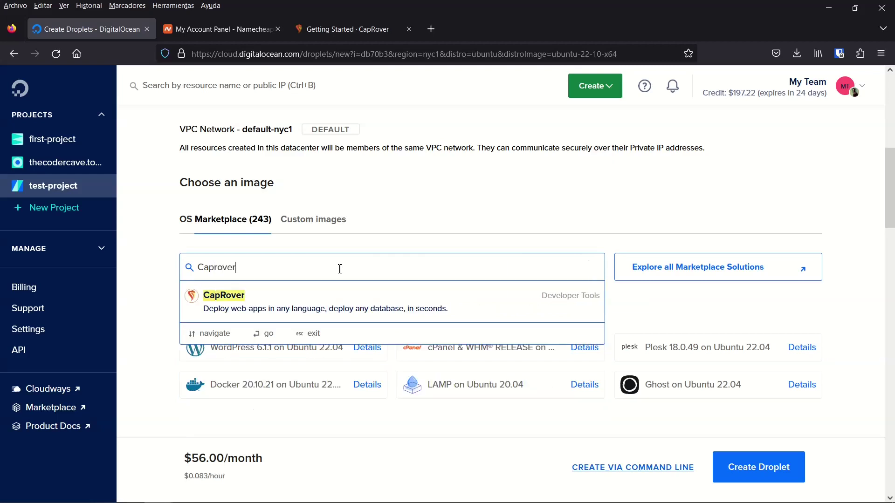
left_click(325, 306)
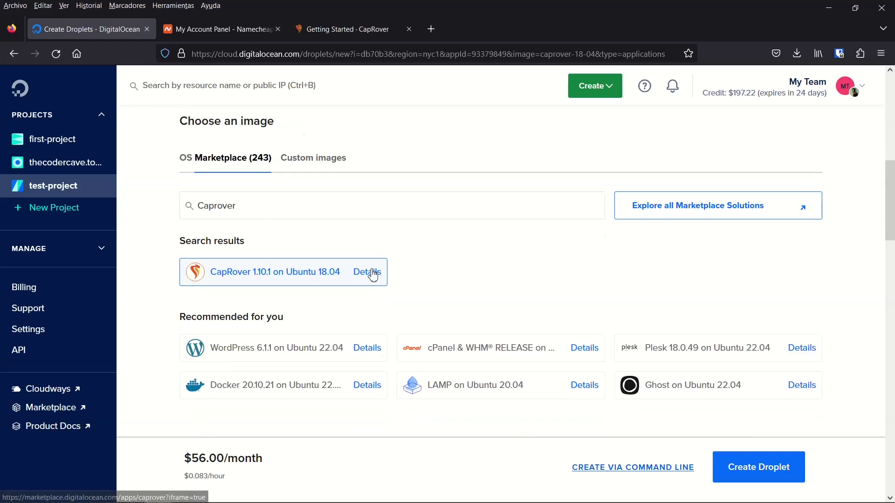
left_click(369, 273)
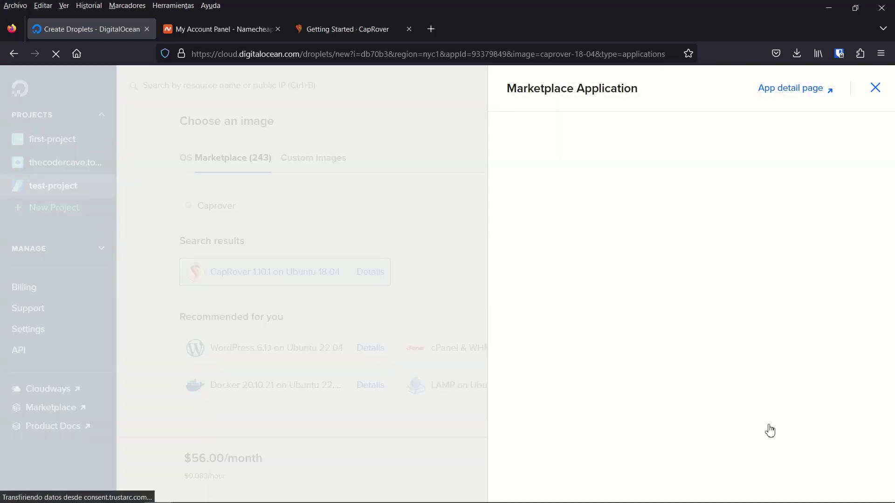
left_click(792, 88)
scroll(330, 196, "down", 4)
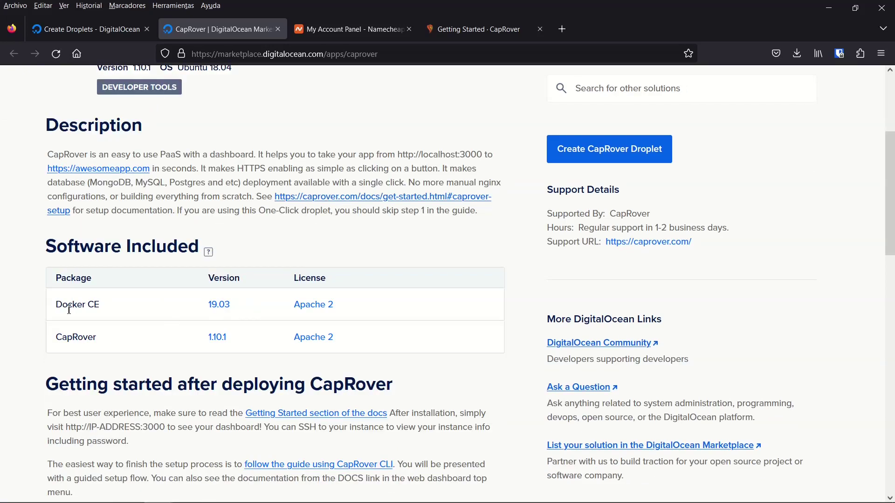
left_click_drag(56, 305, 110, 305)
double_click(83, 335)
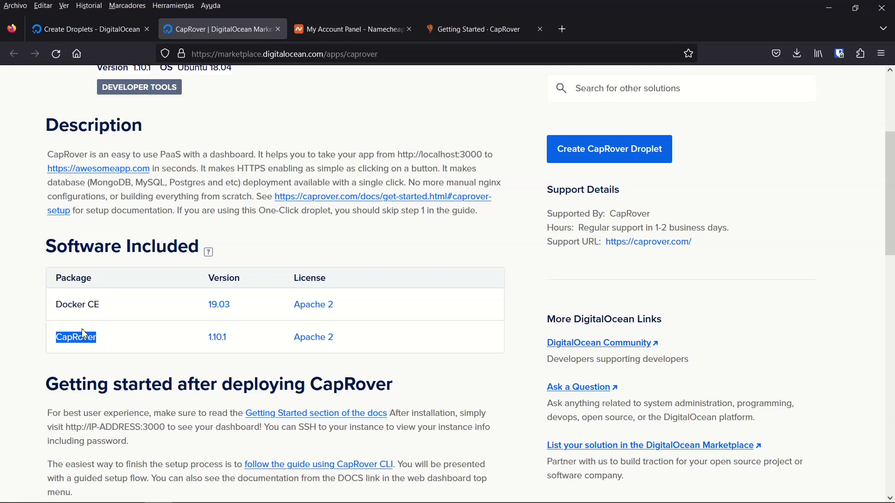
scroll(83, 333, "down", 5)
scroll(83, 326, "up", 8)
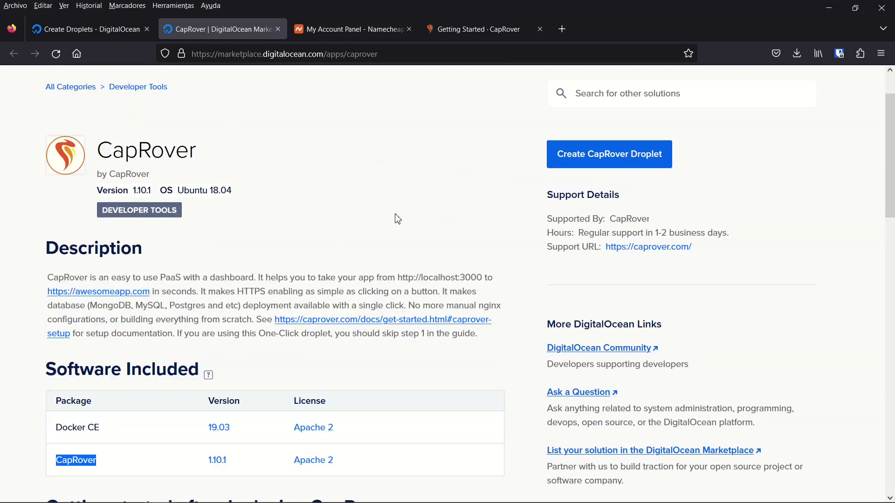
- Close the CapRover marketplace page and its details panel, returning to the droplet form
left_click(278, 29)
left_click(89, 29)
left_click(877, 93)
scroll(301, 326, "down", 4)
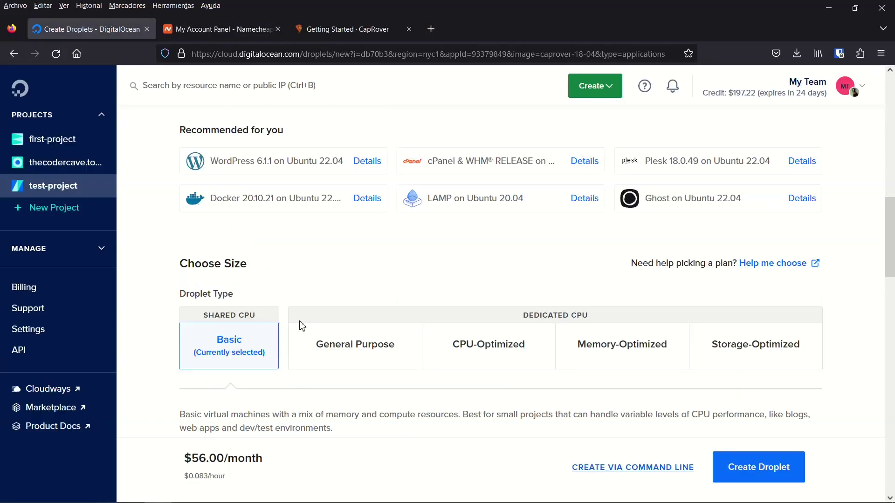
scroll(301, 327, "down", 1)
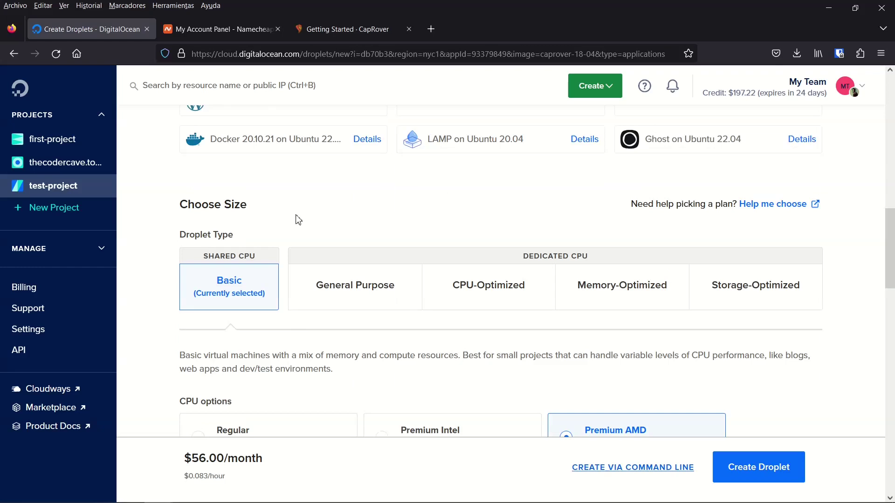
scroll(372, 243, "up", 2)
scroll(372, 243, "down", 4)
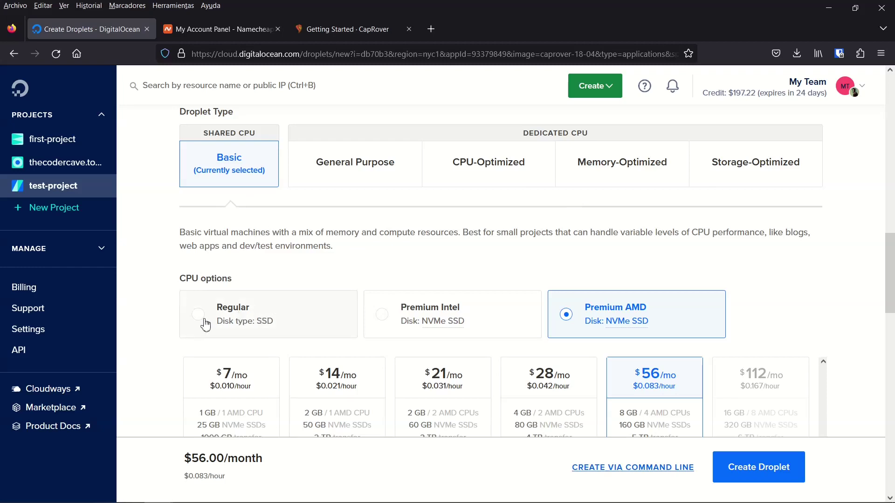
- Choose the Basic Regular CPU plan at $6/month (1 GB, 1 CPU)
left_click(247, 328)
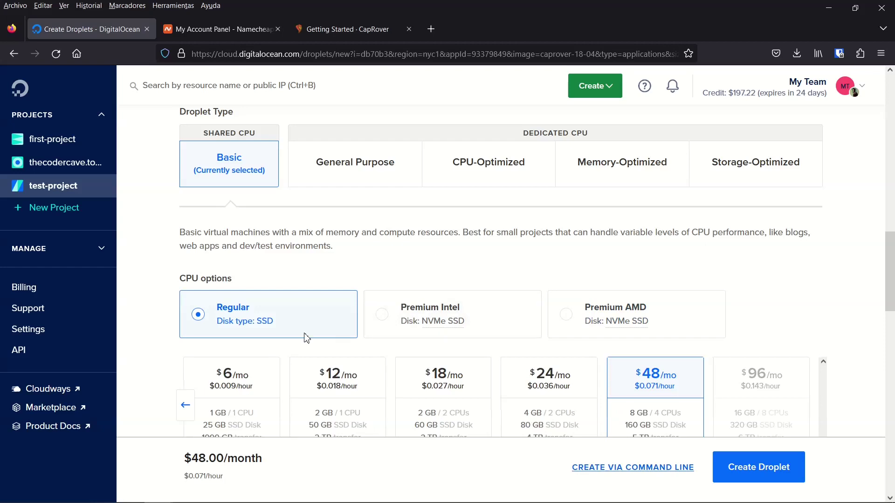
scroll(306, 338, "down", 2)
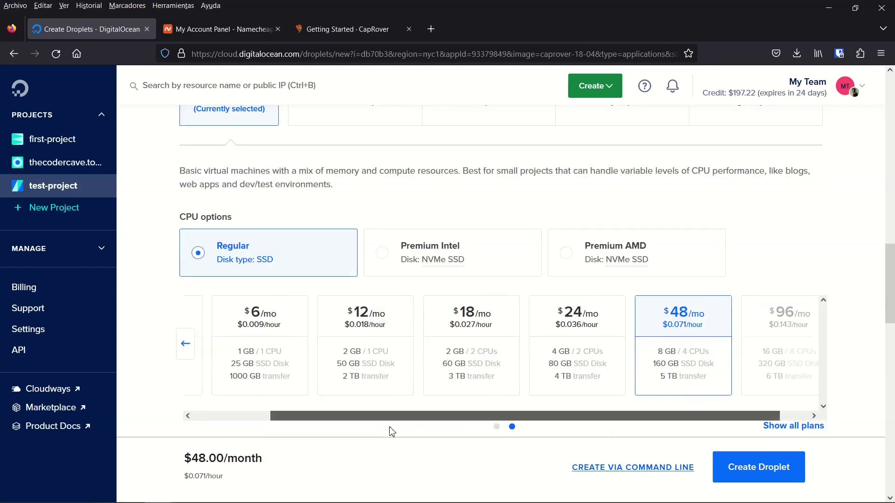
scroll(390, 431, "left", 2)
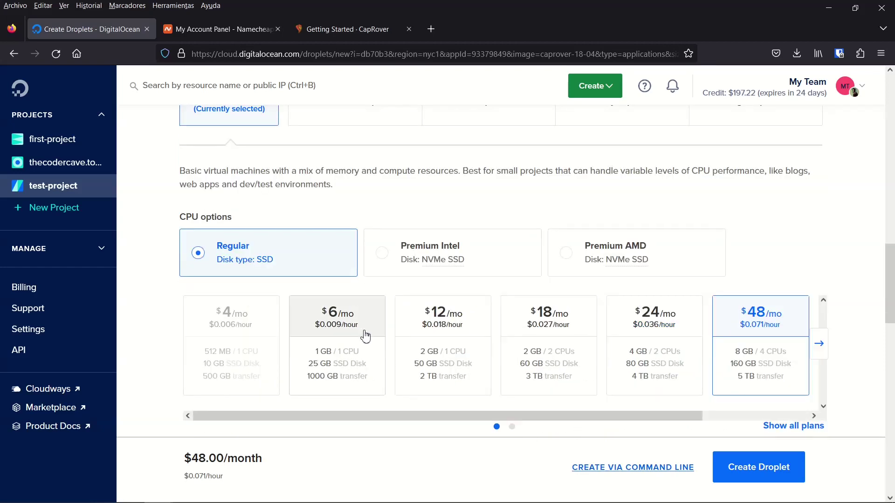
left_click(370, 330)
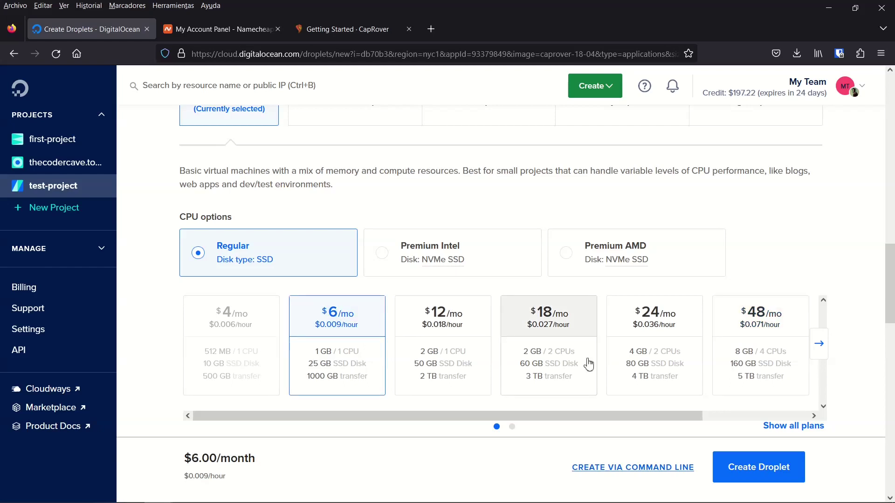
scroll(588, 364, "down", 4)
- Keep SSH key authentication and create the $6 CapRover droplet
left_click_drag(184, 459, 229, 459)
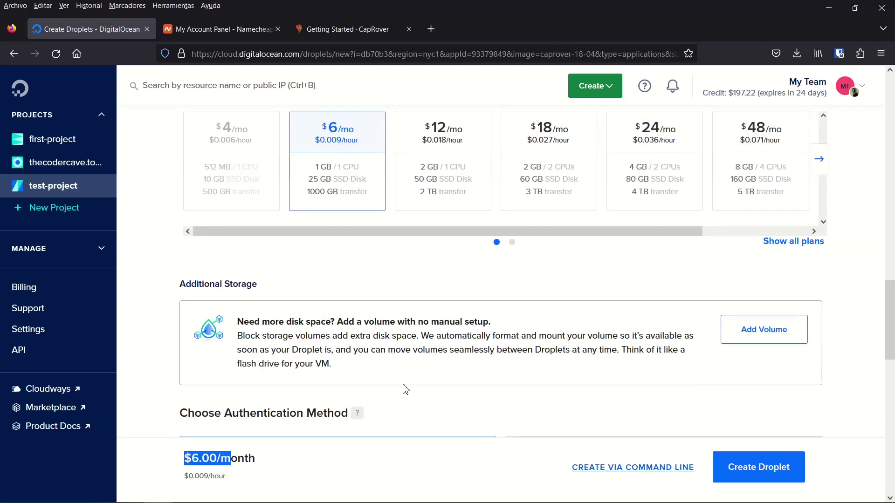
scroll(332, 283, "down", 3)
scroll(333, 283, "down", 2)
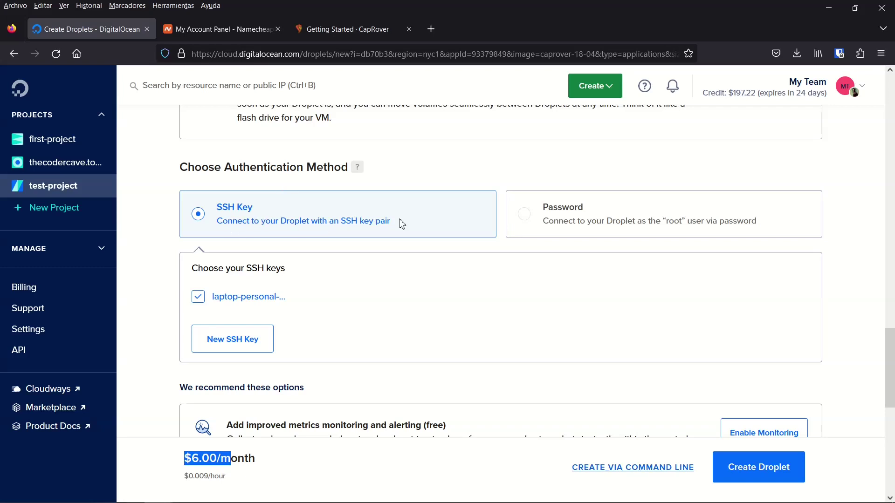
left_click(865, 275)
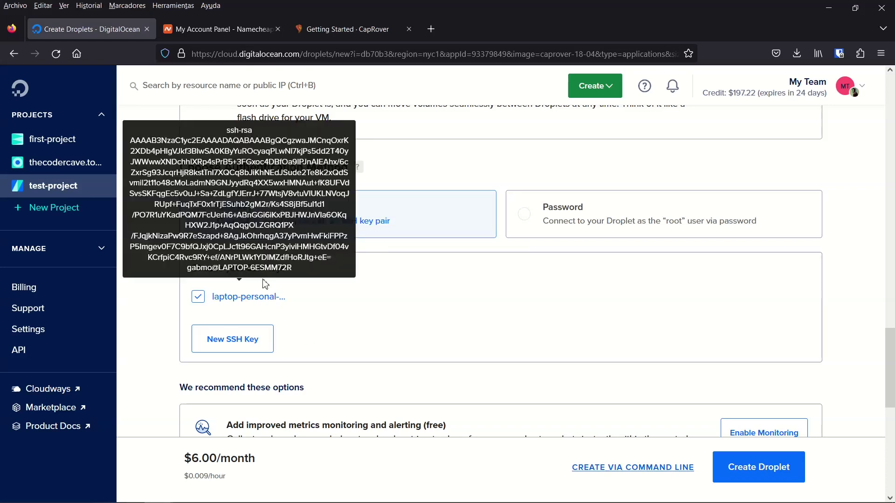
scroll(710, 277, "down", 2)
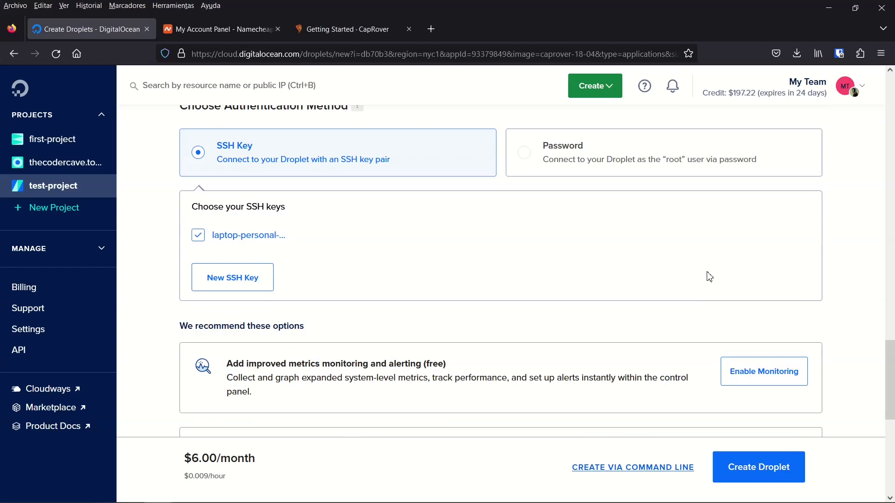
scroll(594, 274, "down", 5)
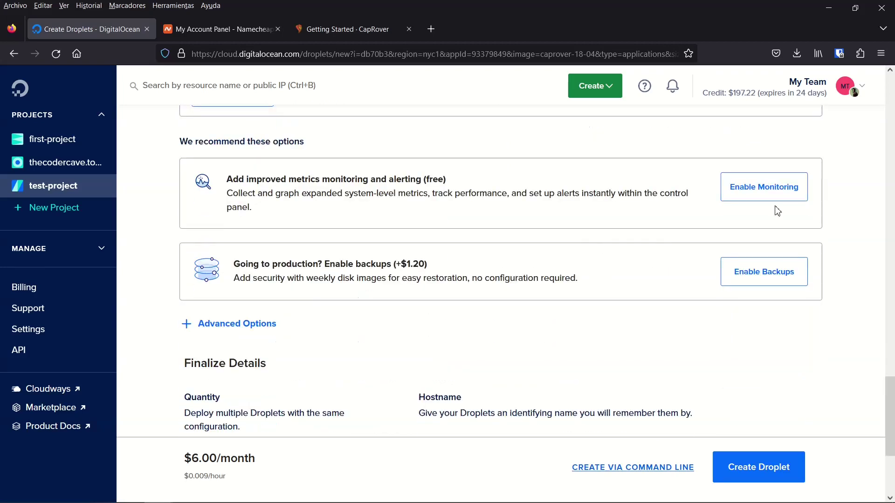
scroll(794, 257, "down", 5)
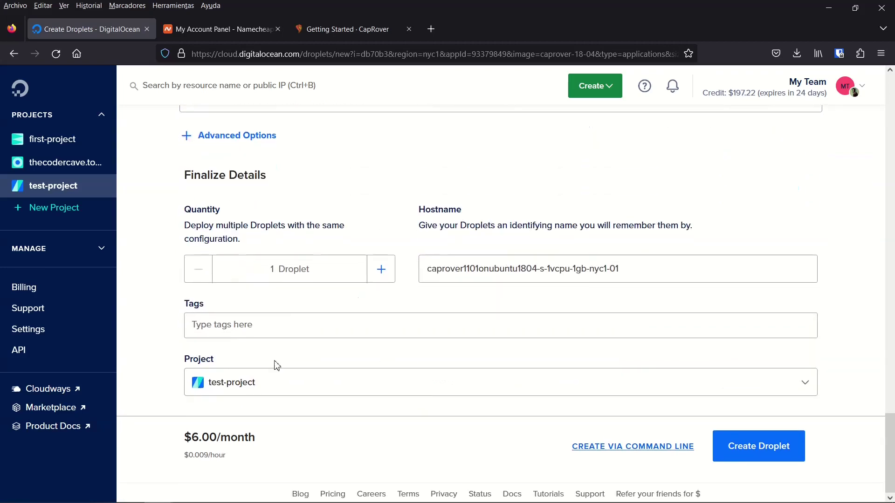
left_click(746, 455)
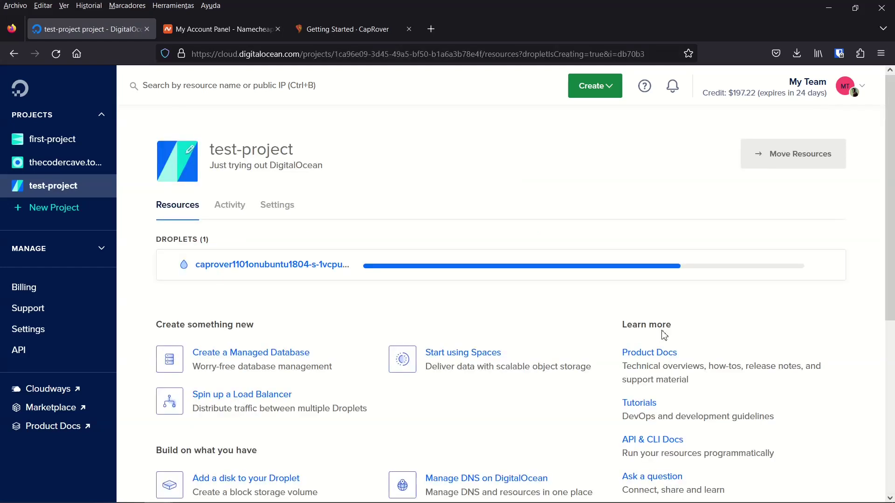
- Expand the new droplet's details to check its IPv4 address 142.93.123.245
left_click(228, 272)
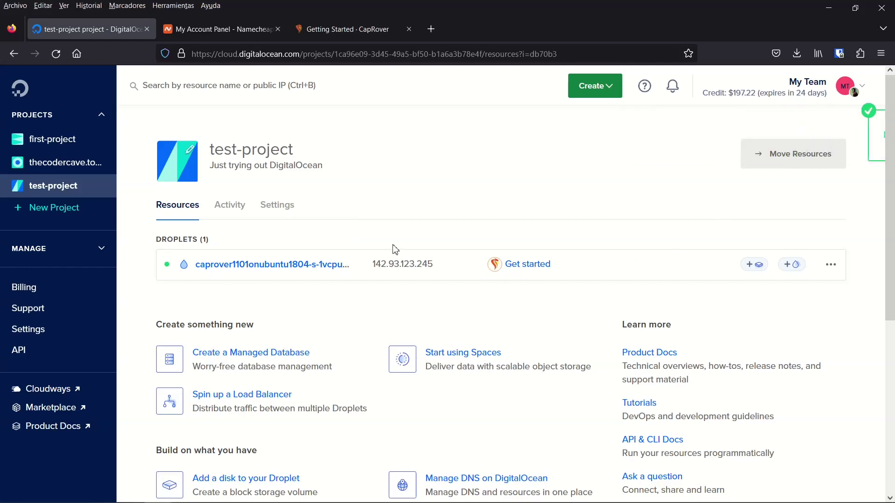
left_click(679, 274)
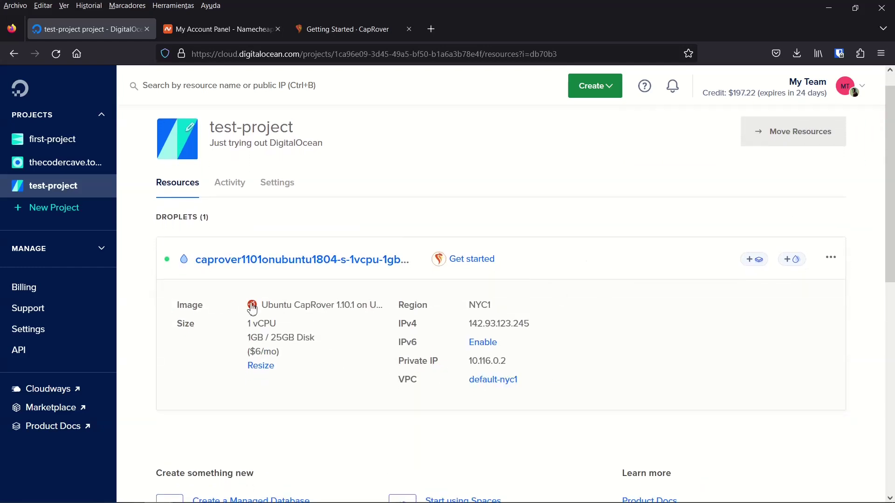
left_click(586, 263)
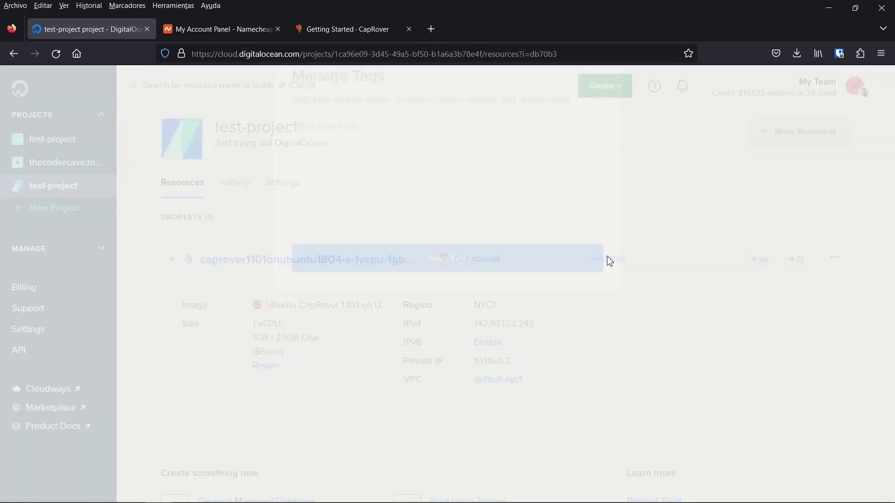
left_click(605, 118)
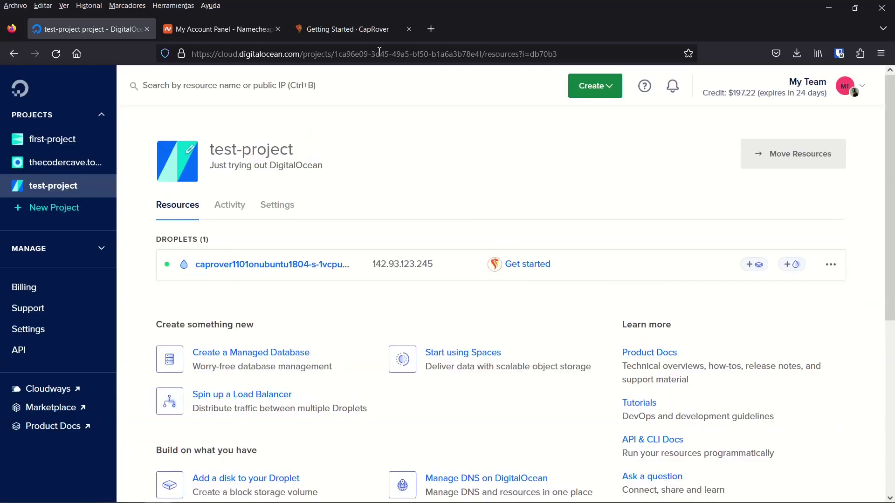
left_click(354, 31)
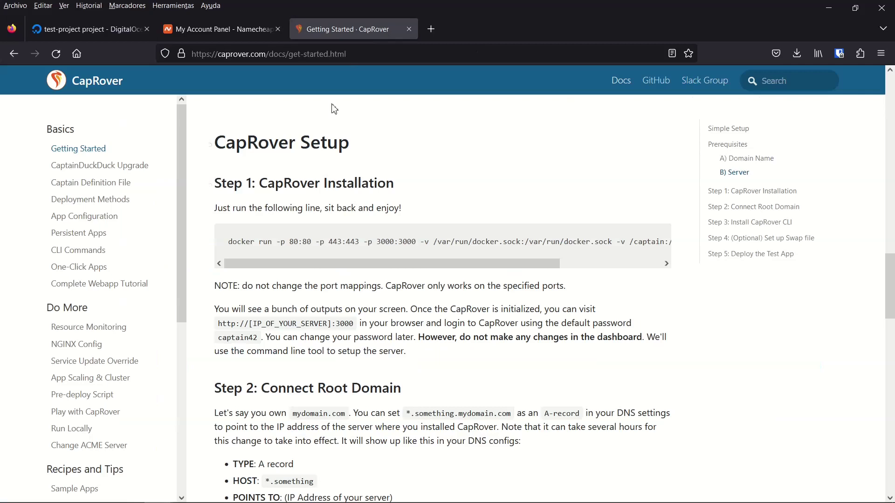
- Select the docker run install command in the CapRover docs
left_click_drag(255, 242, 592, 241)
left_click(592, 241)
triple_click(312, 238)
left_click(298, 323)
scroll(280, 298, "down", 2)
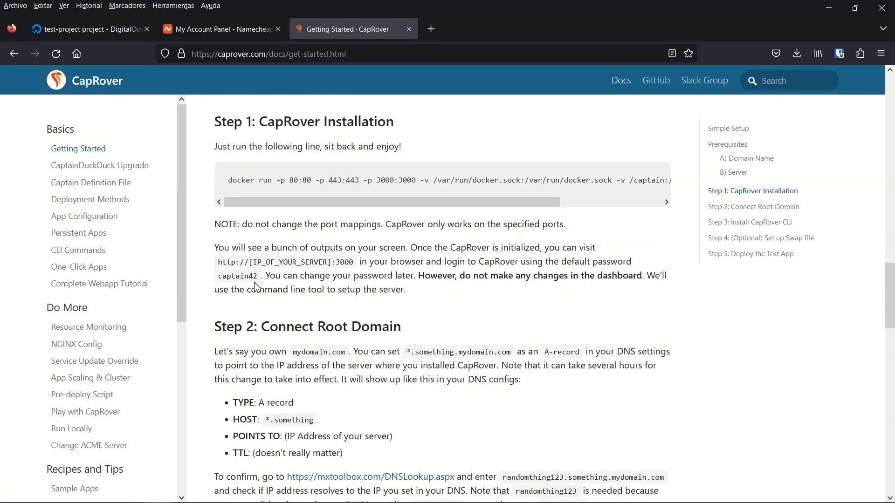
- Copy the droplet IP 142.93.123.245 and paste it into a new tab's address bar
left_click(63, 33)
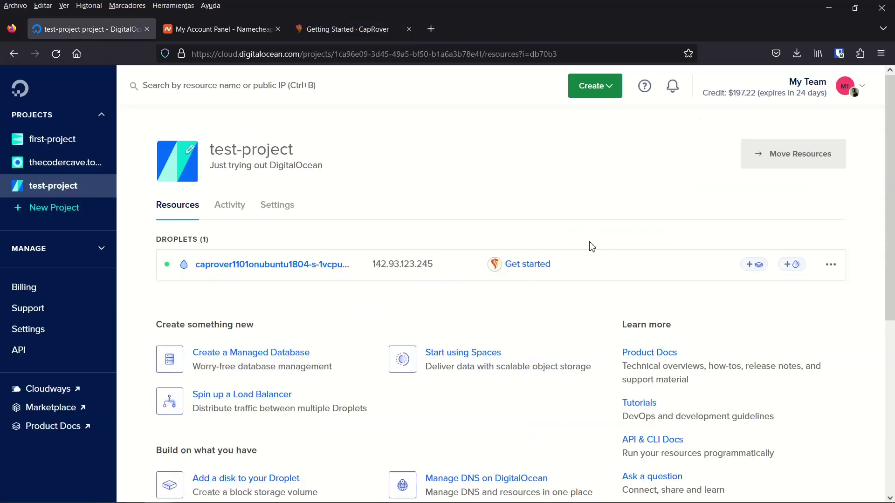
left_click(445, 272)
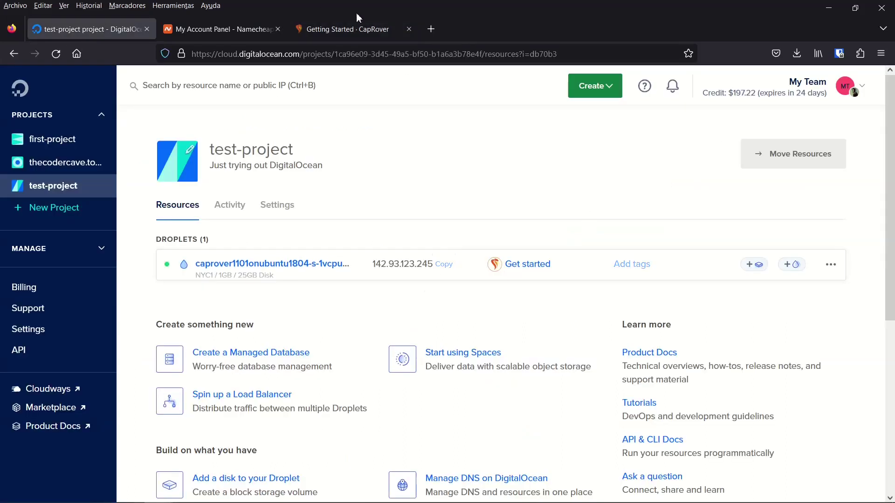
left_click(347, 29)
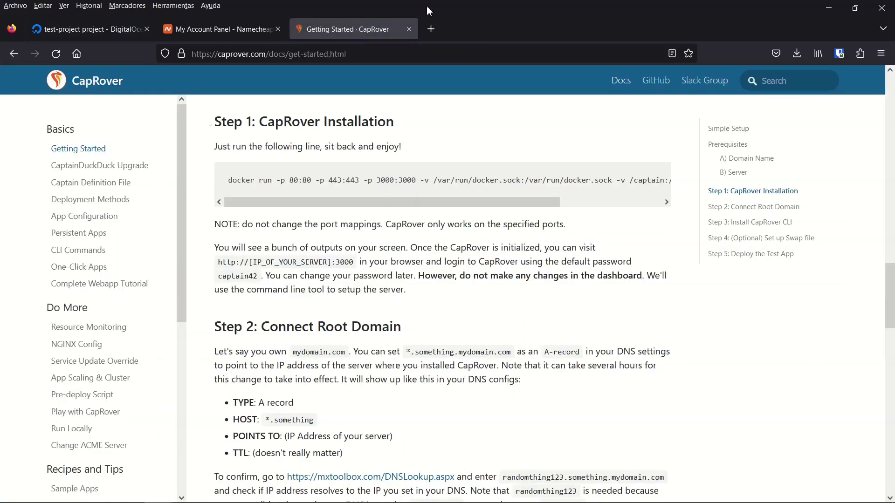
left_click(433, 30)
key("ctrl+v")
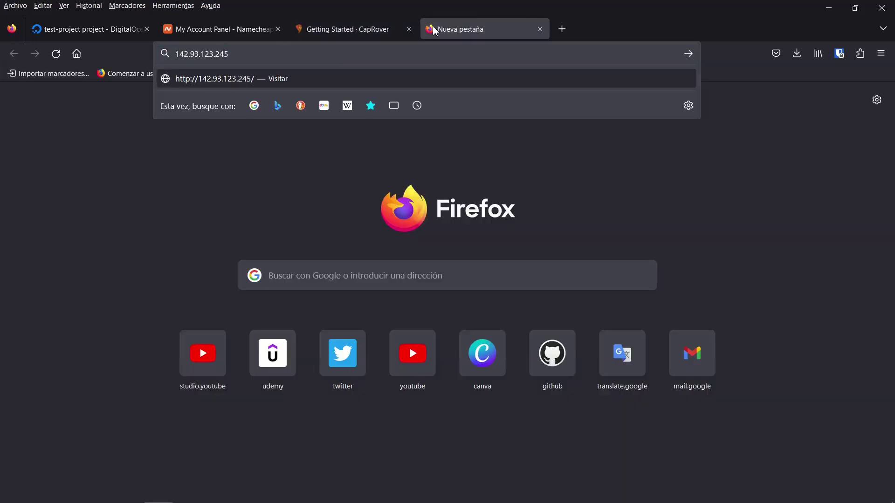
- Open 142.93.123.245:3000 and log in with the default password copied from the docs
type(":3000")
key("Return")
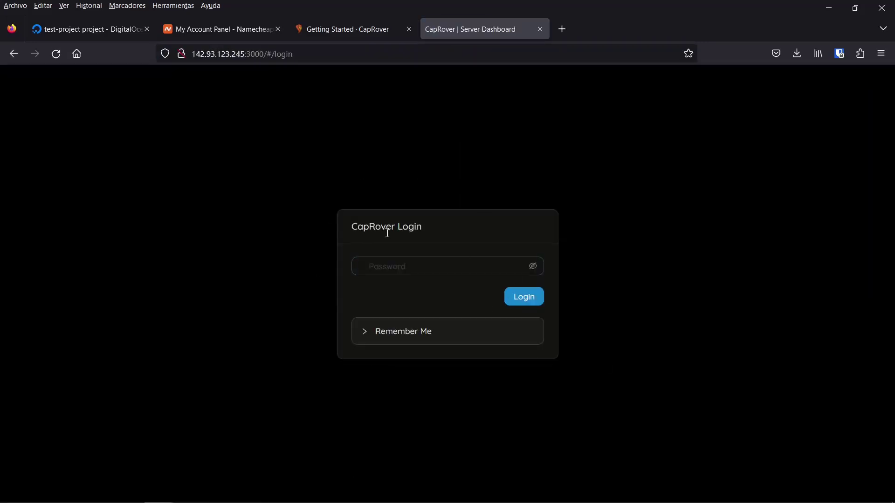
left_click(345, 40)
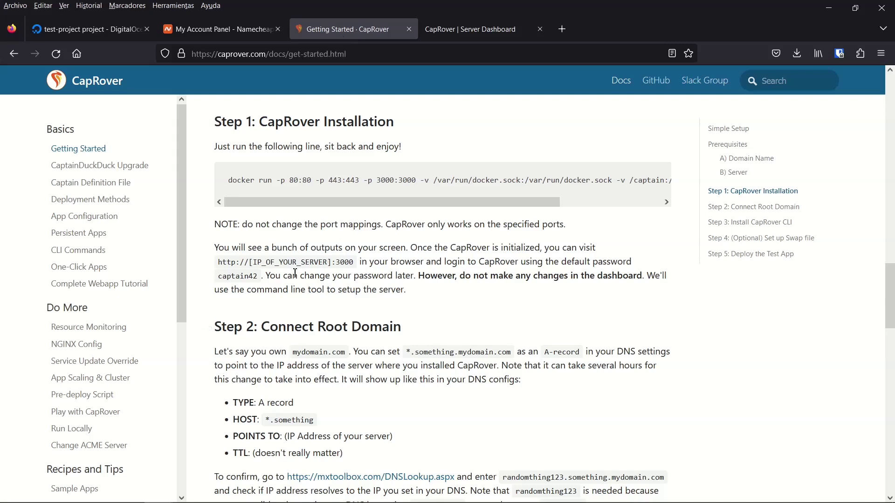
double_click(236, 276)
left_click(449, 266)
double_click(603, 259)
double_click(233, 276)
left_click(497, 30)
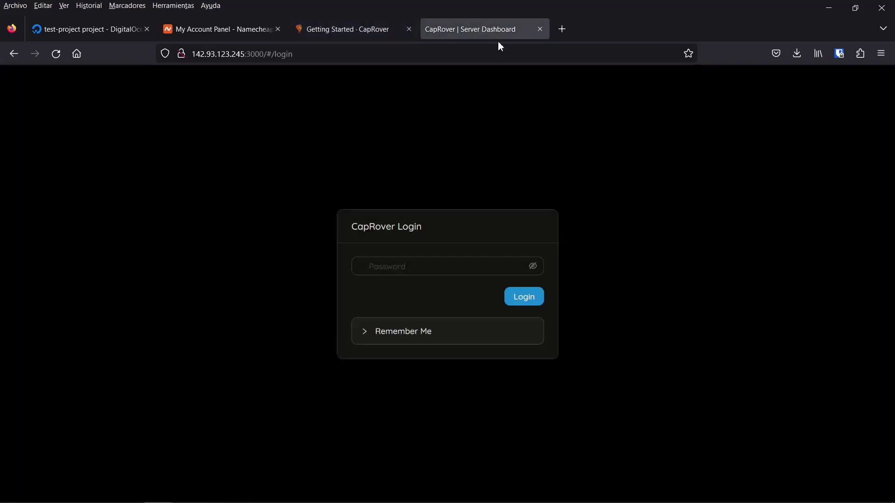
key("ctrl+v")
left_click(538, 304)
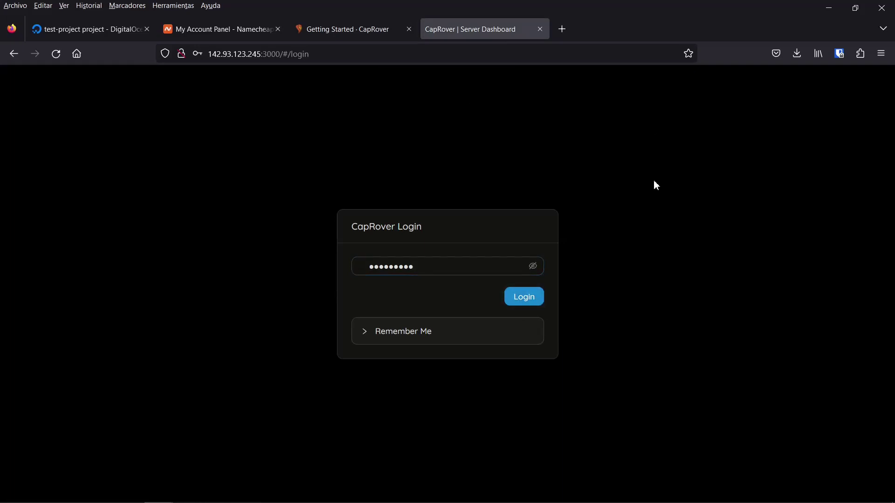
left_click(453, 263)
left_click(525, 304)
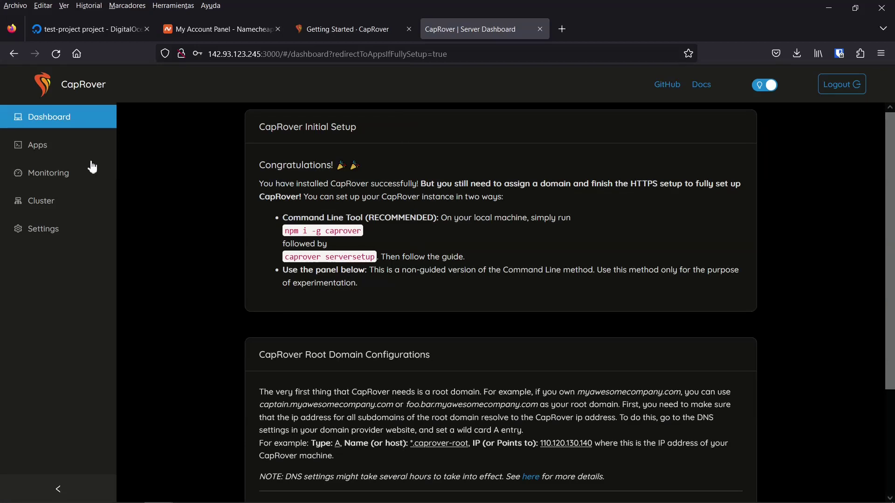
- Open the One-Click Apps/Databases catalogue from the Apps section
left_click(37, 149)
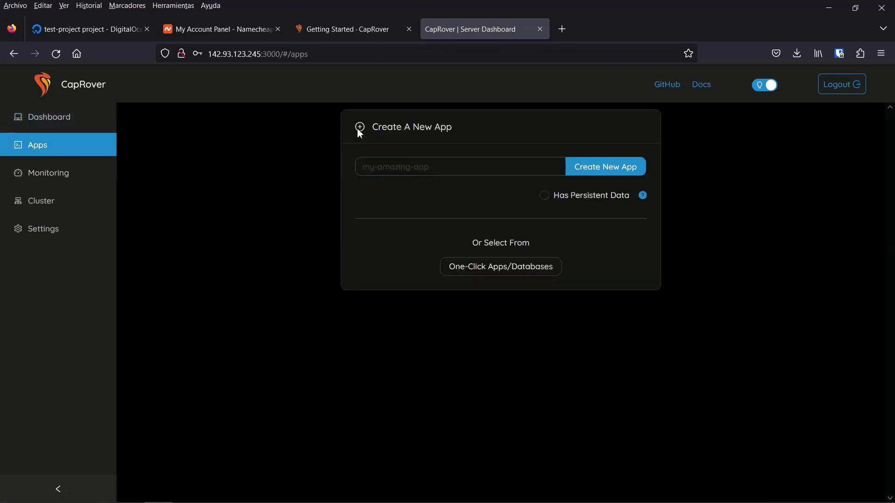
left_click(526, 168)
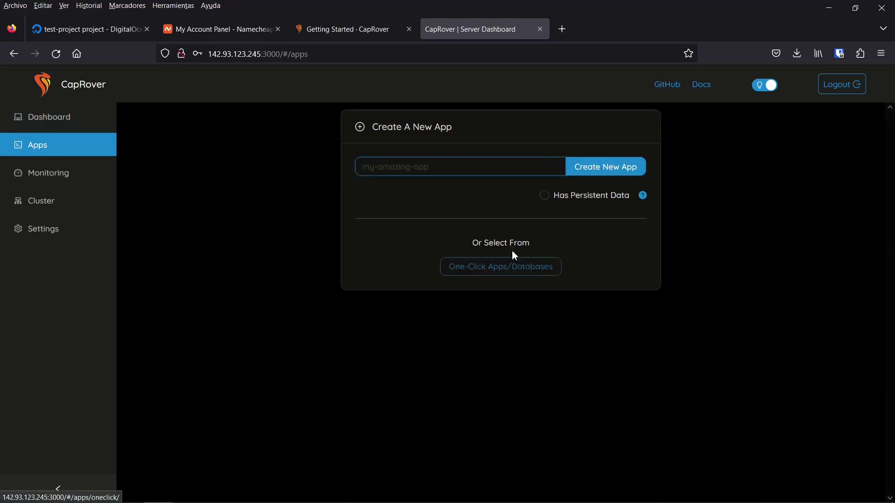
left_click(496, 278)
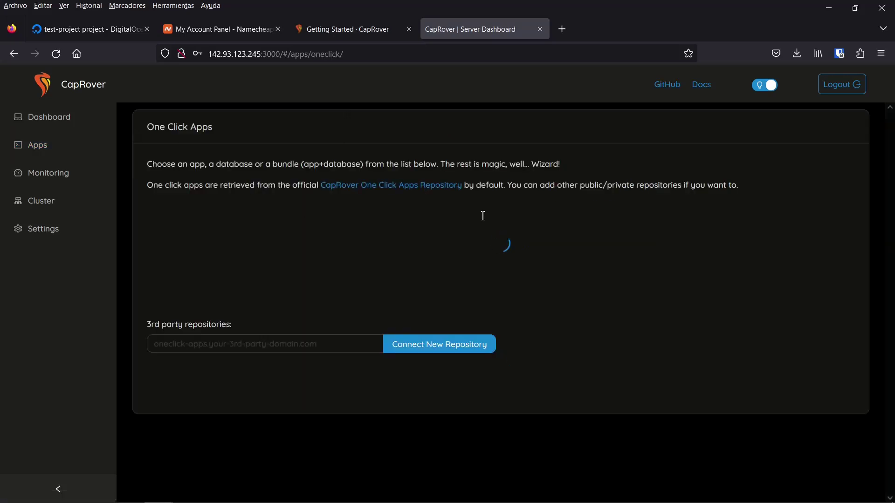
scroll(483, 215, "down", 2)
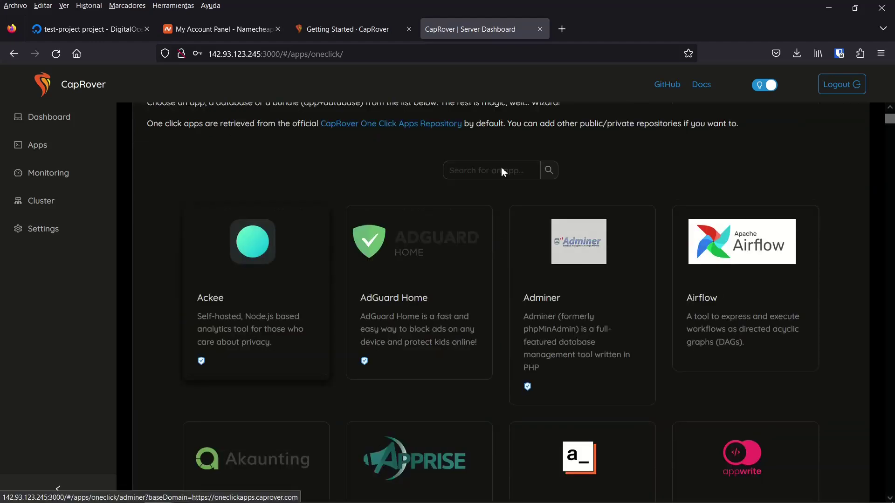
- Search the catalogue for 'postgres', 'redis' and 'sql ser', then clear the search
left_click(511, 176)
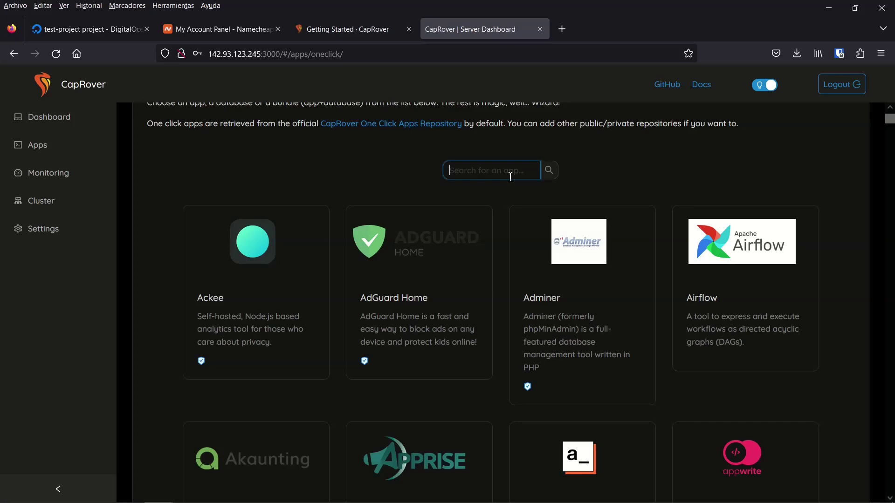
type("postgres")
key("ctrl+a")
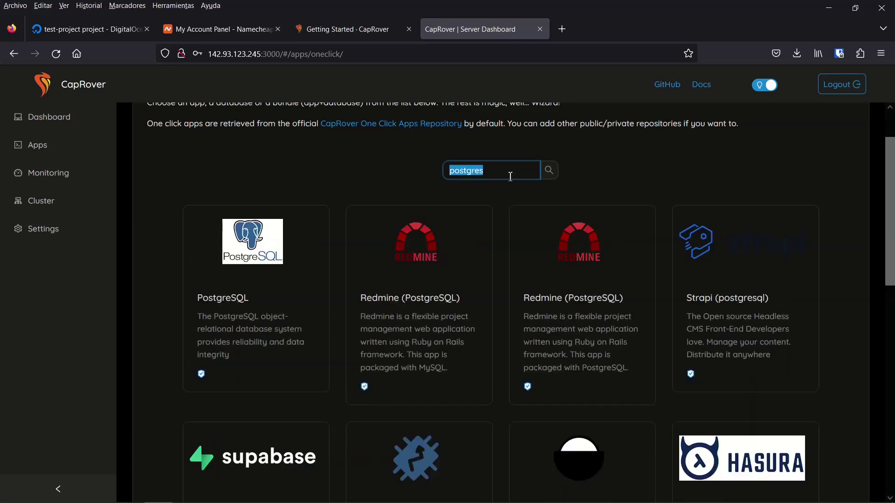
type("redis")
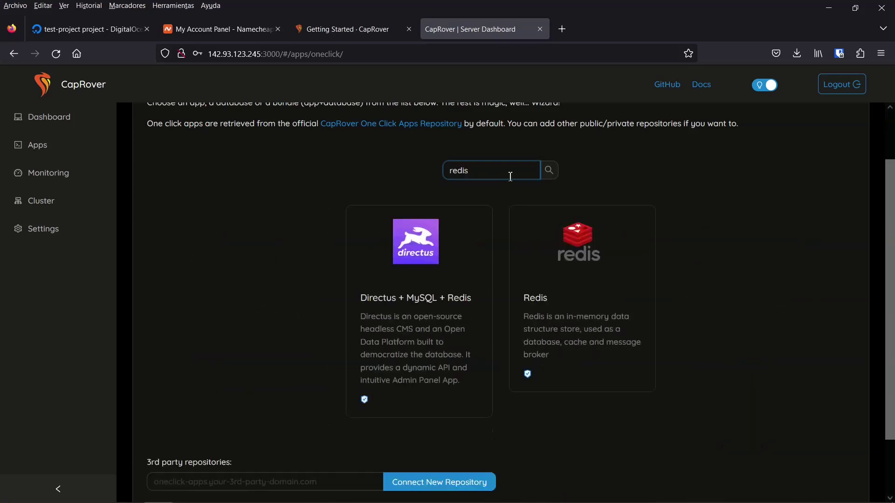
left_click_drag(511, 177, 452, 170)
type("sql ser")
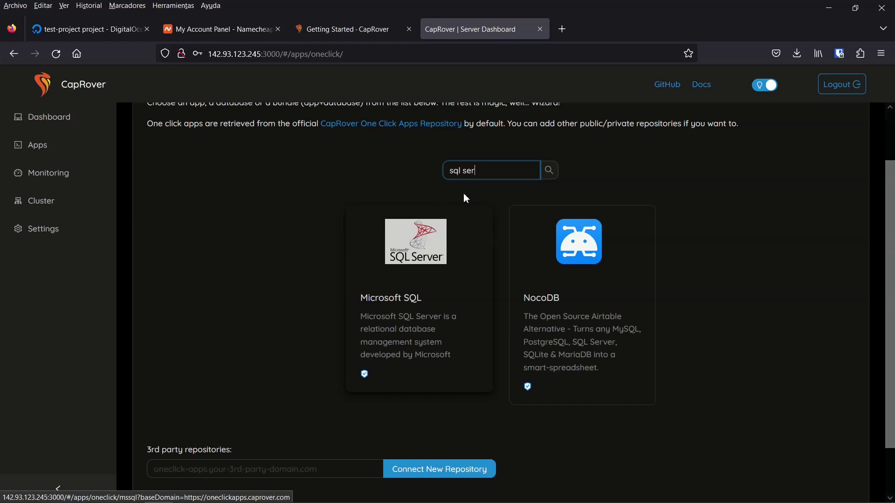
triple_click(480, 179)
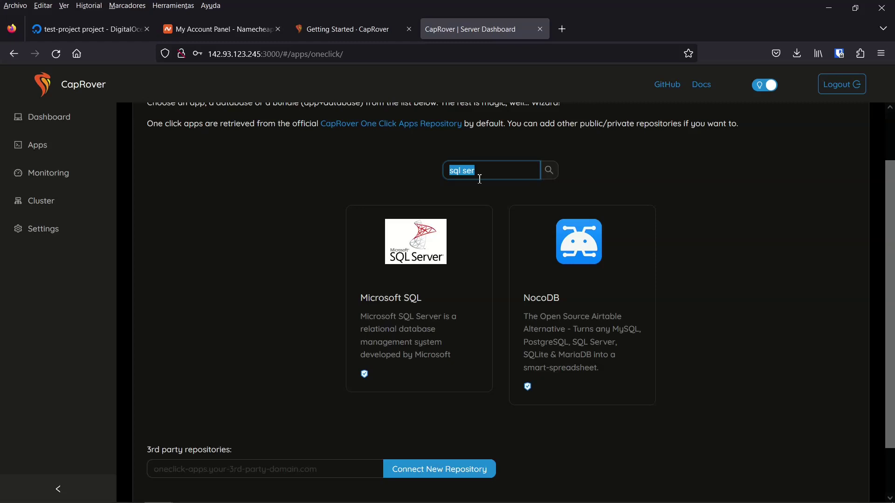
key("BackSpace")
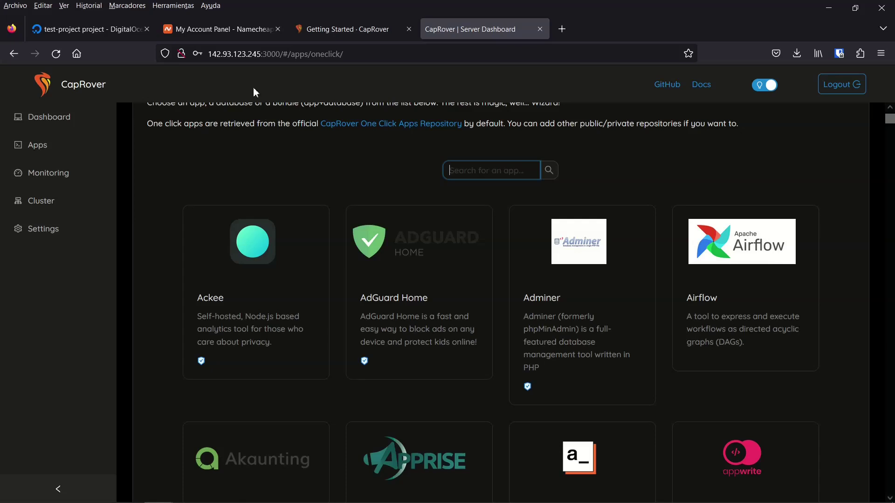
left_click(322, 37)
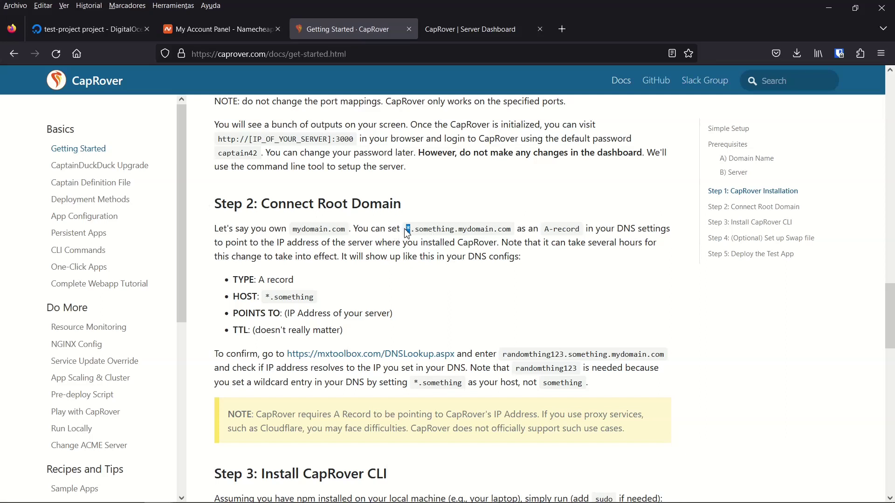
double_click(421, 229)
double_click(422, 229)
left_click(411, 229)
left_click_drag(457, 229, 582, 229)
left_click(567, 228)
double_click(567, 229)
left_click(629, 230)
left_click_drag(276, 242, 323, 242)
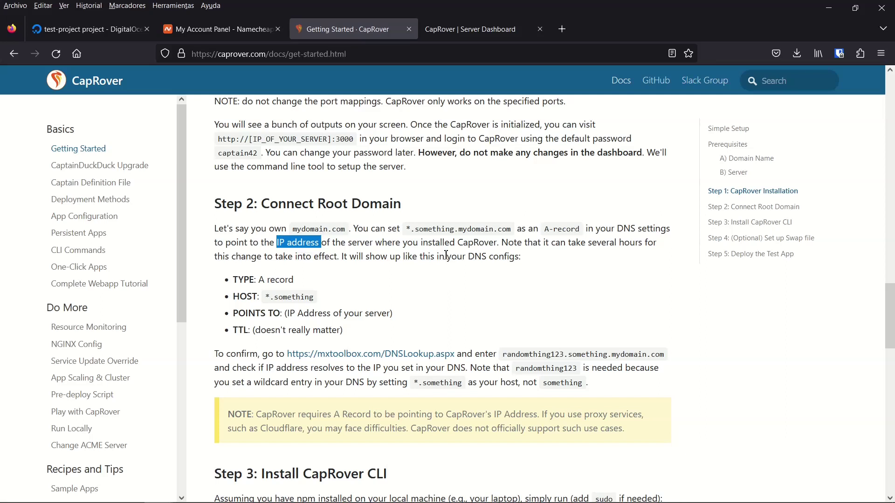
left_click(416, 256)
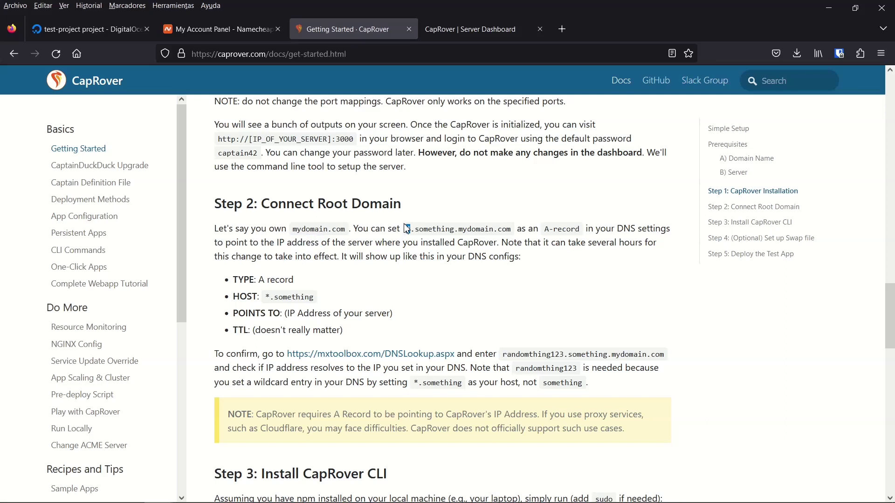
double_click(446, 230)
left_click(486, 228)
left_click_drag(458, 228, 512, 228)
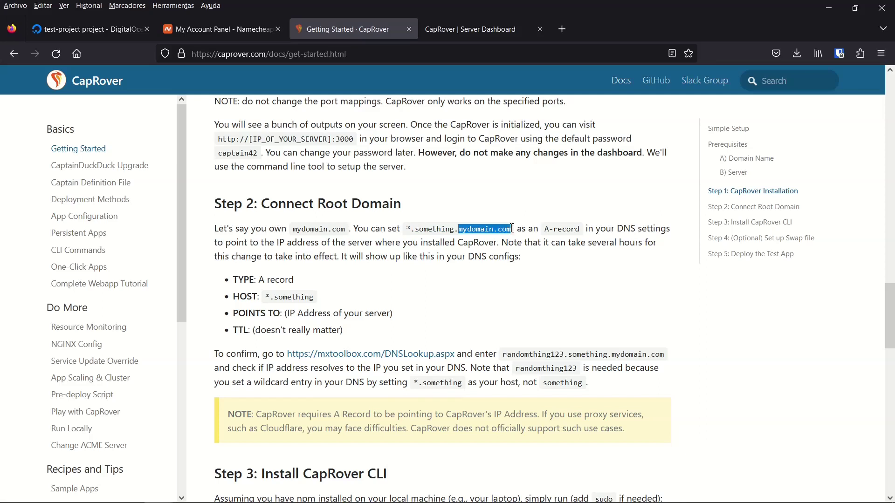
left_click(417, 238)
left_click_drag(293, 228, 347, 228)
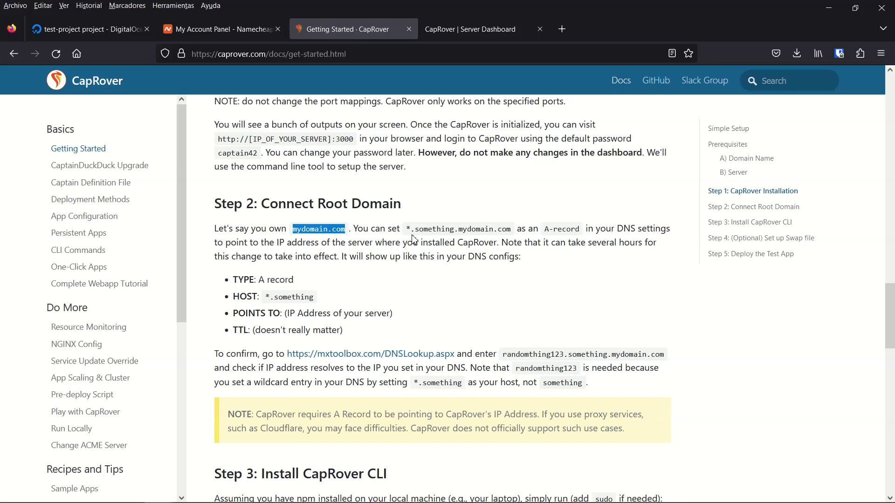
double_click(428, 230)
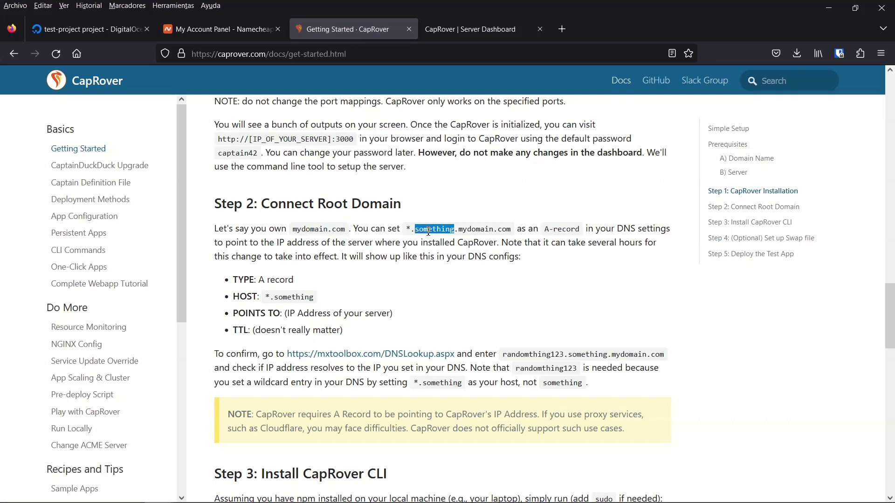
left_click(429, 231)
left_click_drag(412, 229, 512, 240)
left_click(420, 233)
left_click(505, 242)
- Add a new A Record row in the Namecheap domain's Advanced DNS settings
left_click(230, 33)
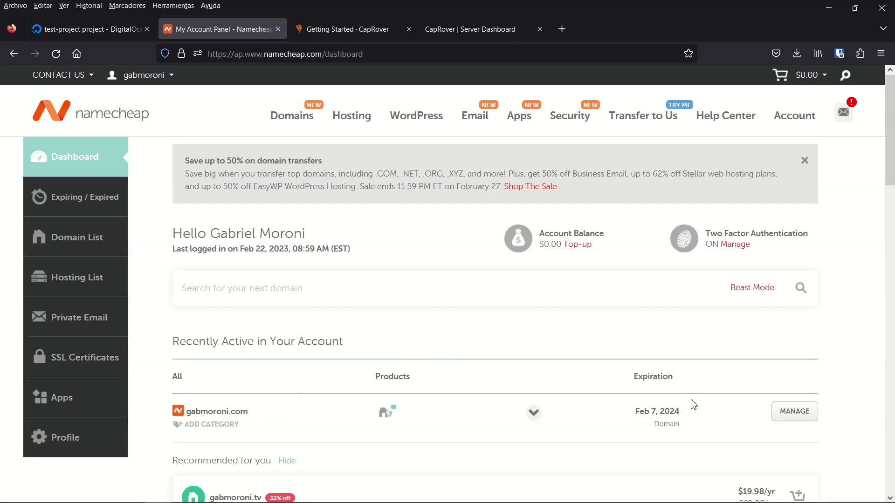
left_click(801, 416)
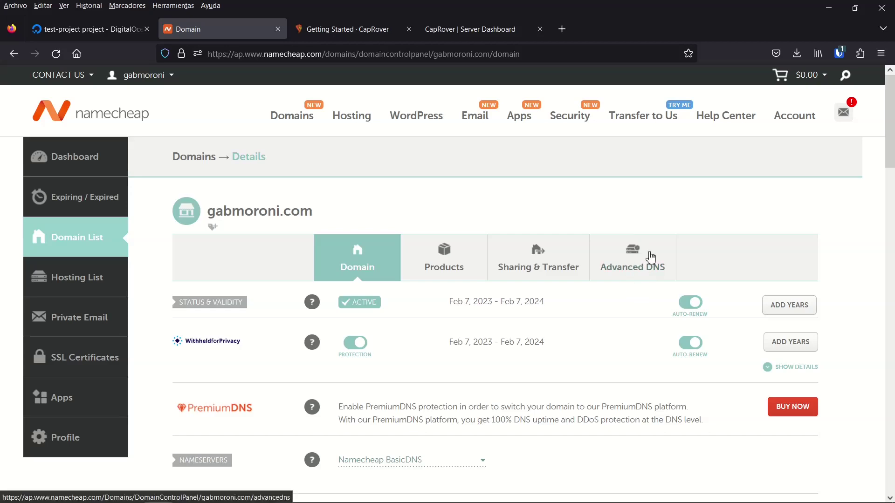
left_click(644, 252)
left_click(224, 463)
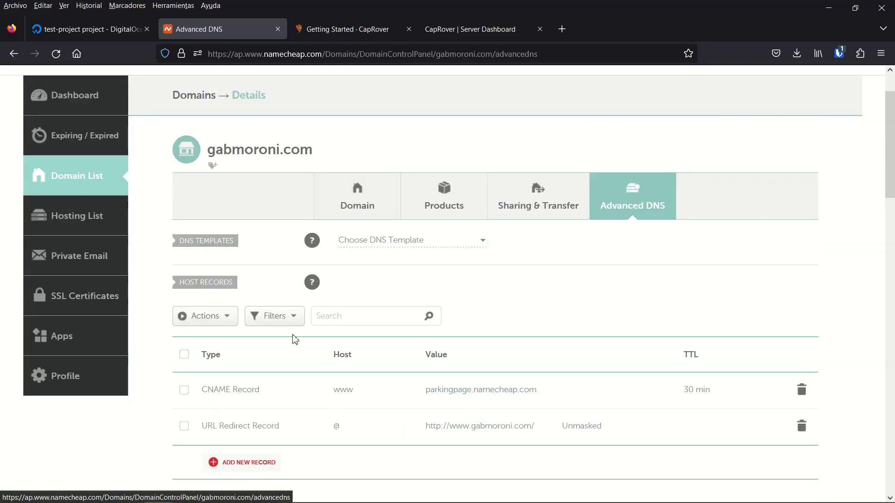
scroll(295, 340, "down", 5)
scroll(295, 339, "up", 2)
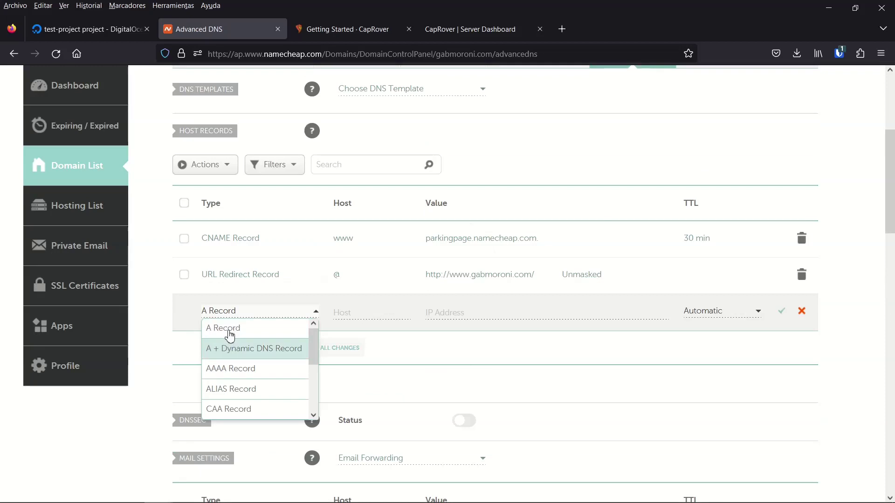
left_click(236, 335)
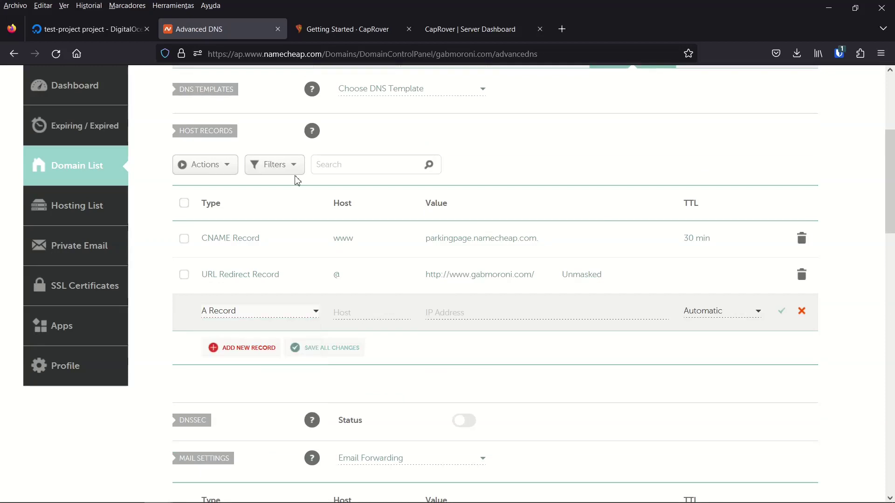
- Copy the wildcard host *.something from the CapRover docs' TYPE: A record line
left_click(350, 29)
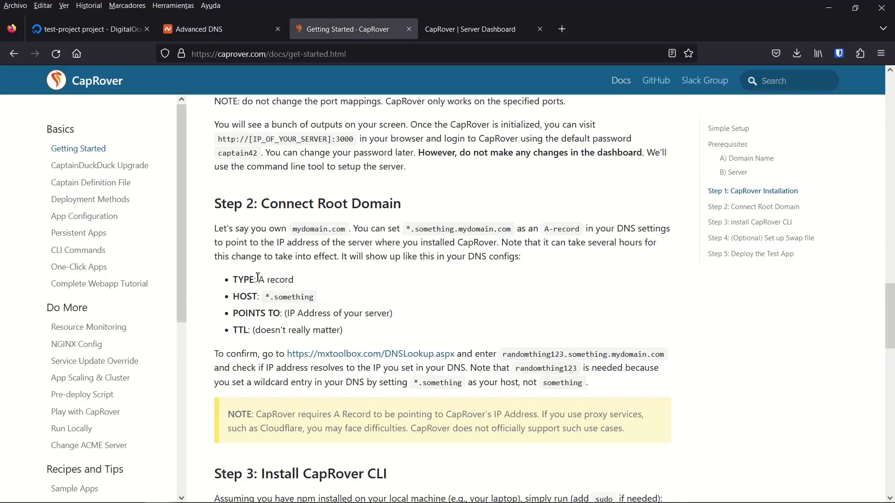
left_click_drag(236, 279, 316, 299)
key("ctrl+c")
left_click(268, 297)
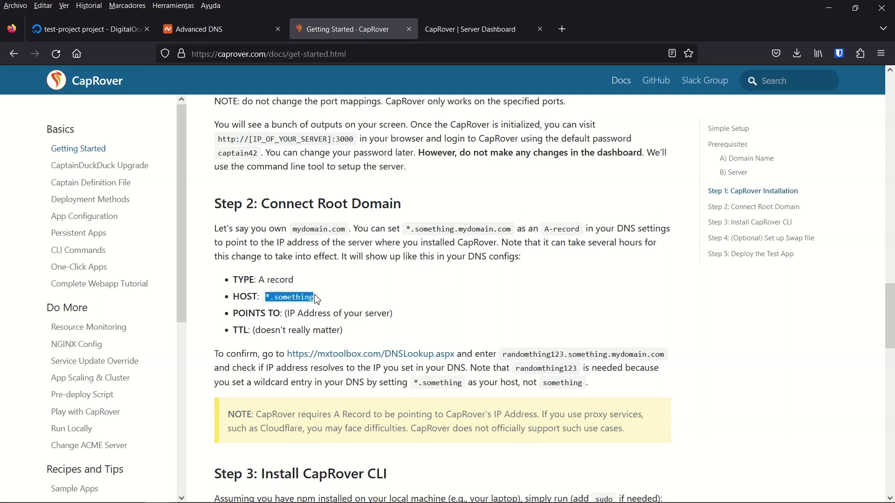
left_click(236, 35)
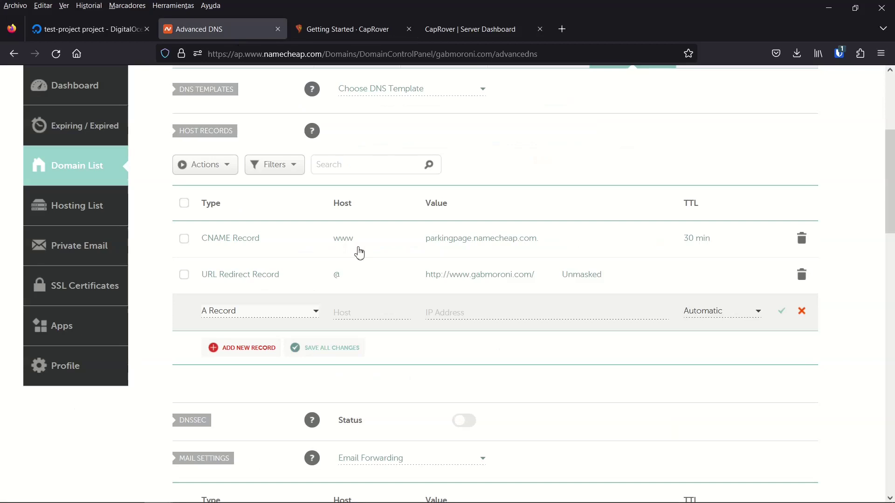
- Set the new A record's host to *.test
left_click(366, 314)
key("ctrl+v")
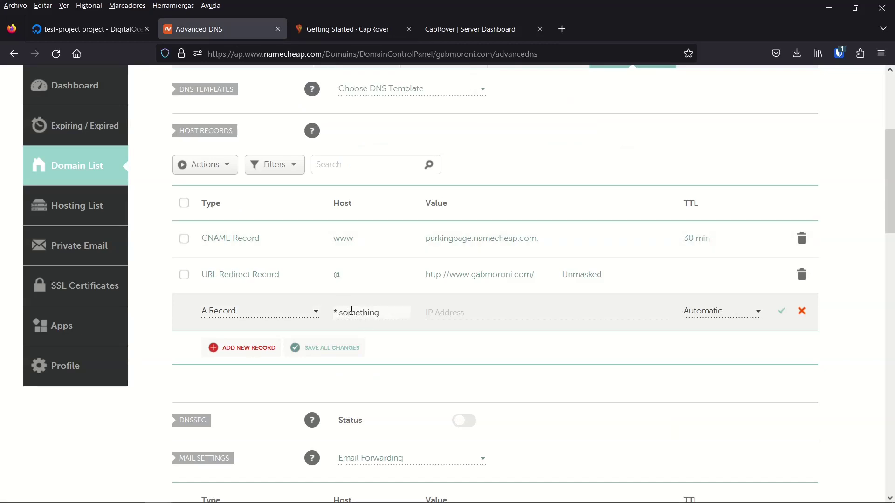
double_click(351, 310)
type("test")
left_click(458, 315)
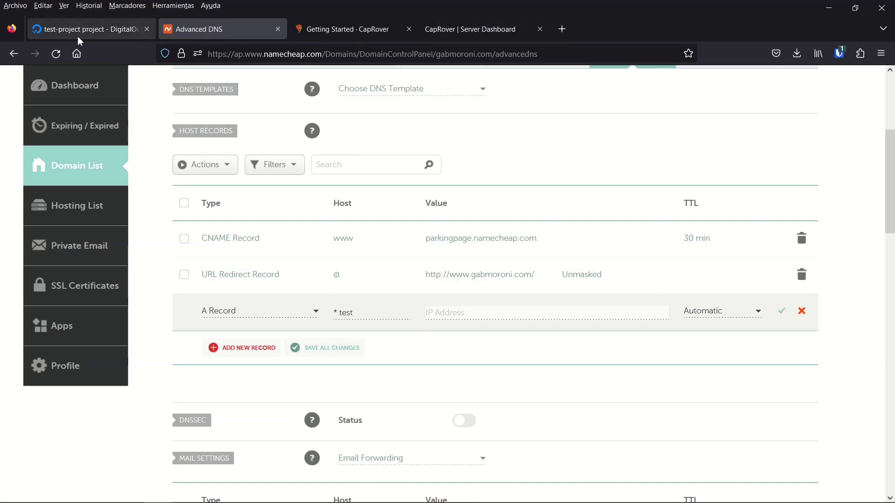
- Paste the droplet IP 142.93.123.245 as the record's value
left_click(482, 31)
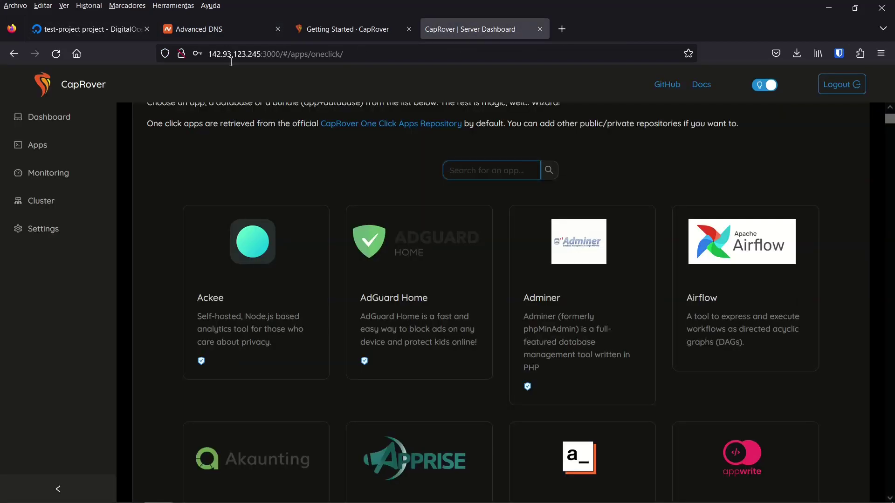
left_click(89, 29)
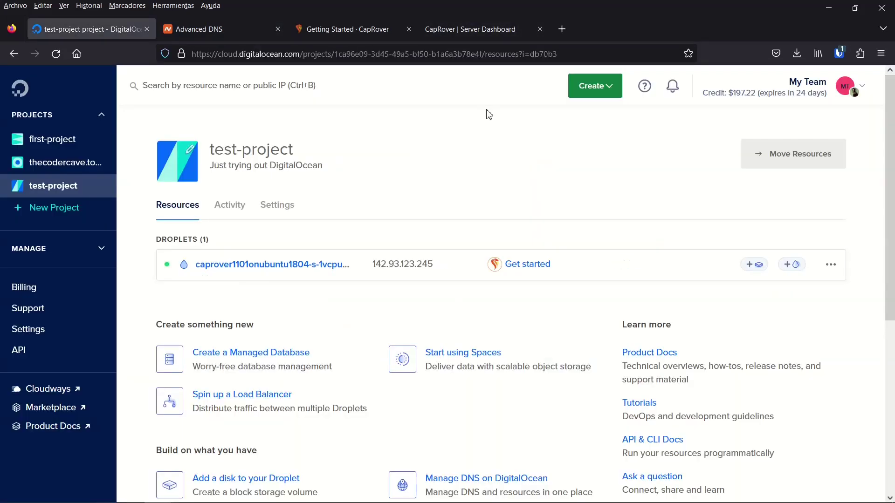
key("ctrl+Tab")
type("142.93.123.245")
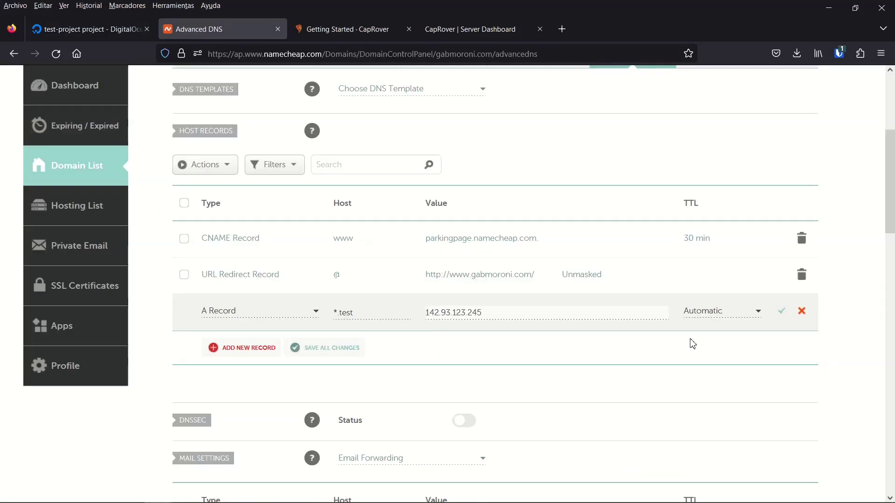
- Check the guide's TTL advice and save the *.test record with TTL Automatic
left_click(354, 28)
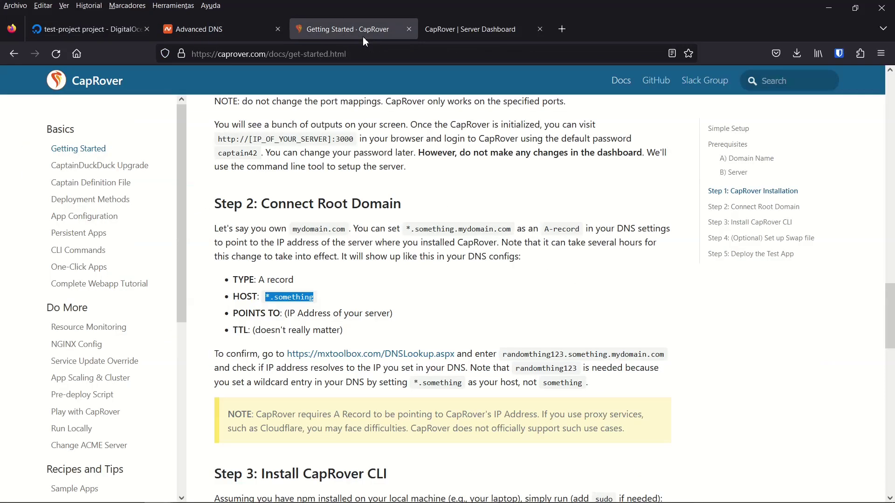
left_click_drag(248, 330, 369, 332)
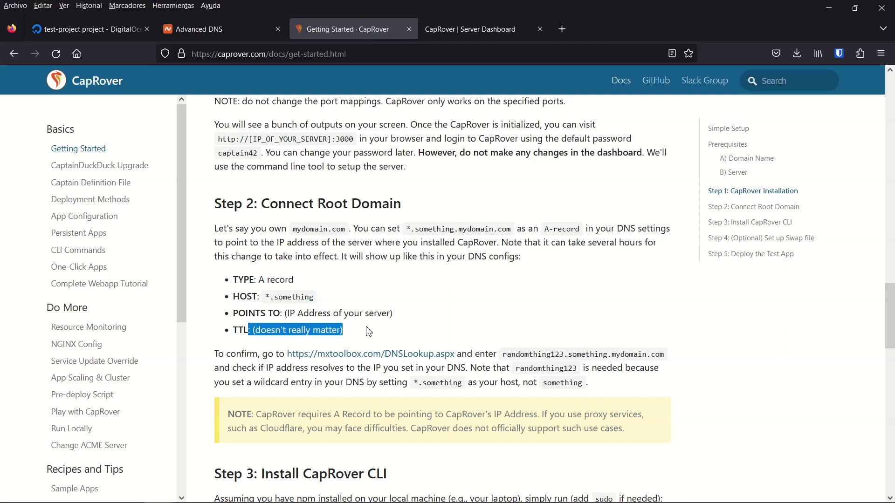
left_click(368, 331)
key("ctrl+Page_Up")
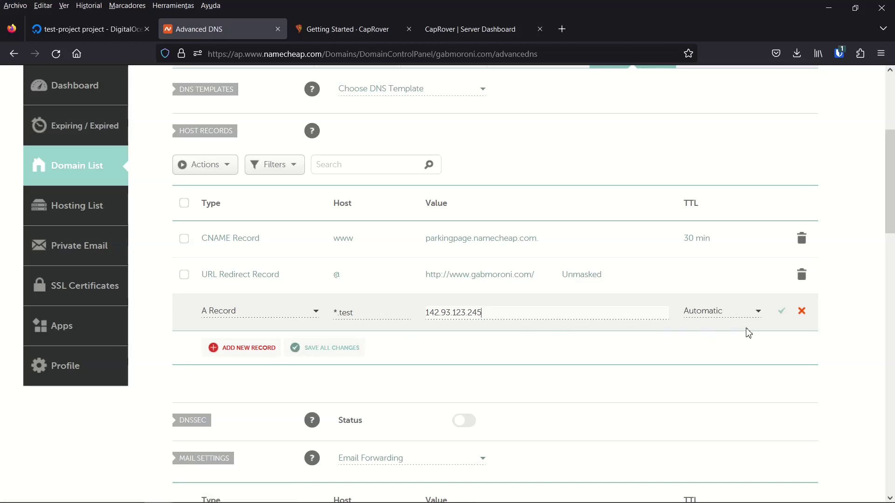
left_click(783, 319)
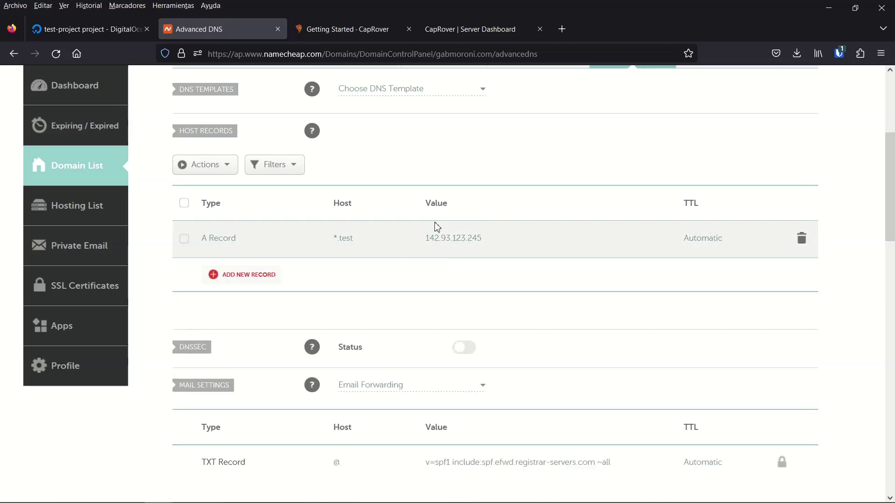
key("ctrl+Tab")
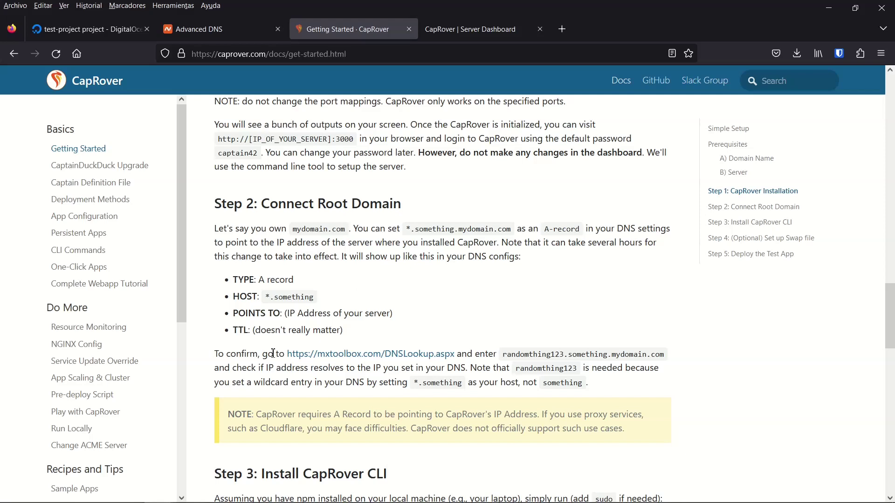
- Open MxToolbox DNS Lookup in a new tab and paste the docs' example domain
right_click(427, 355)
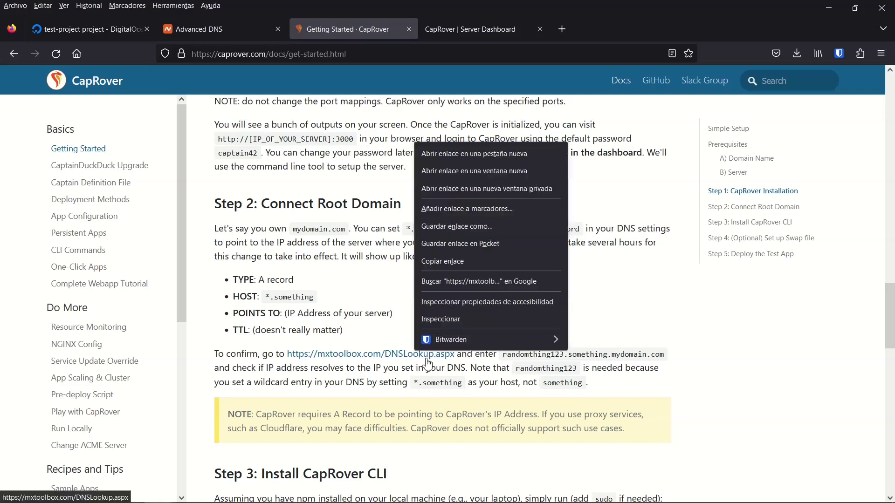
left_click(473, 152)
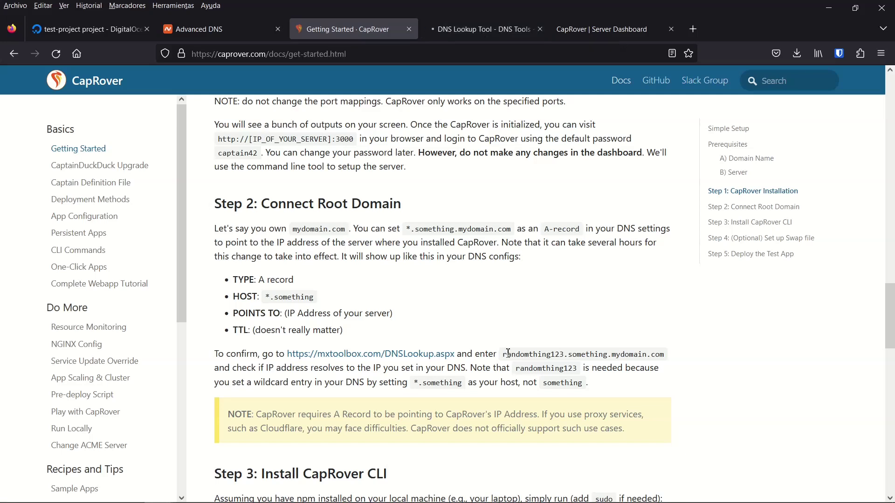
left_click_drag(503, 355, 664, 356)
key("ctrl+c")
left_click(455, 18)
key("ctrl+v")
- Look up randomthing123.test.gabmoroni.com in MxToolbox
double_click(107, 194)
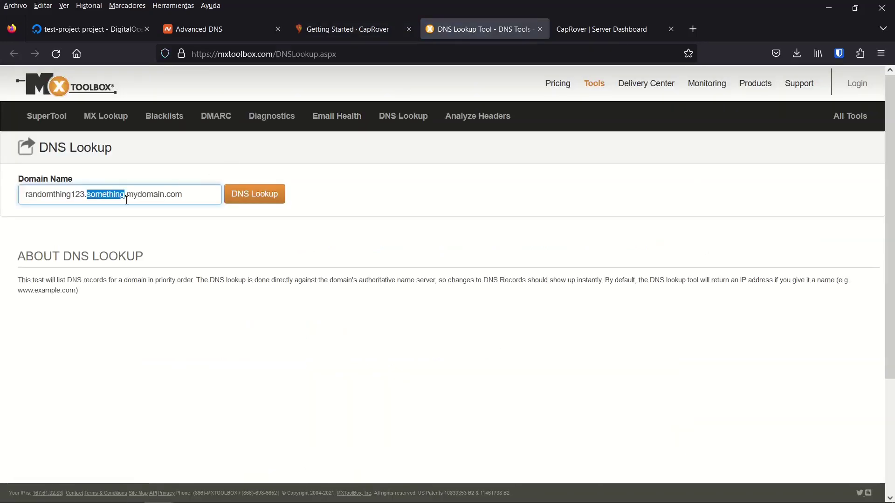
type("test")
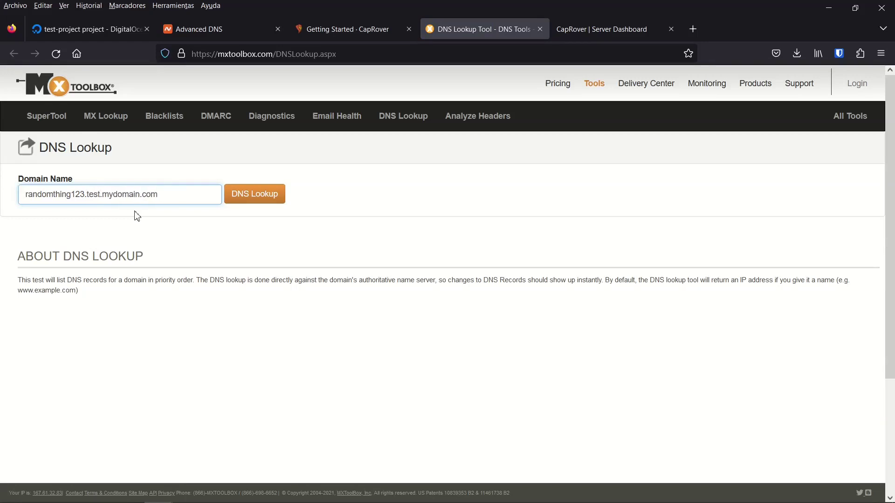
key("Right")
key("shift+End")
type("gabmoroni.com")
left_click(245, 205)
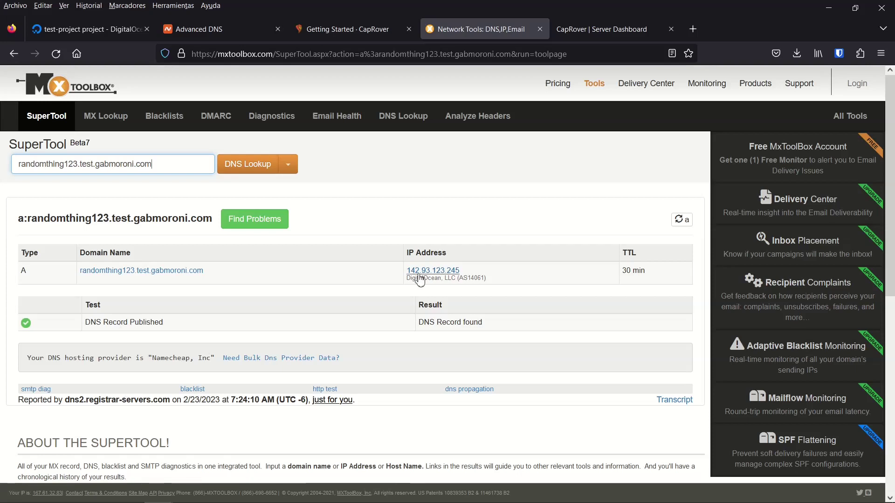
- Confirm it resolves to 142.93.123.245 on DigitalOcean, then close the lookup tab
left_click_drag(486, 279, 407, 279)
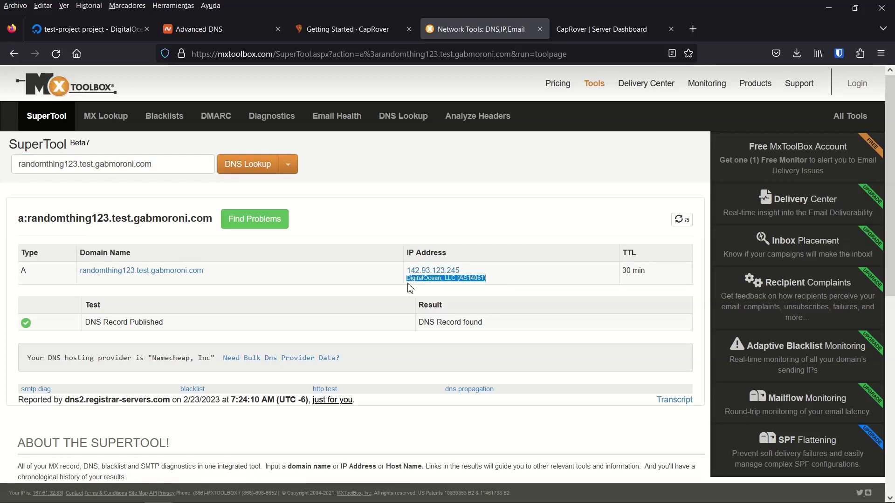
left_click(481, 290)
triple_click(450, 322)
left_click(505, 329)
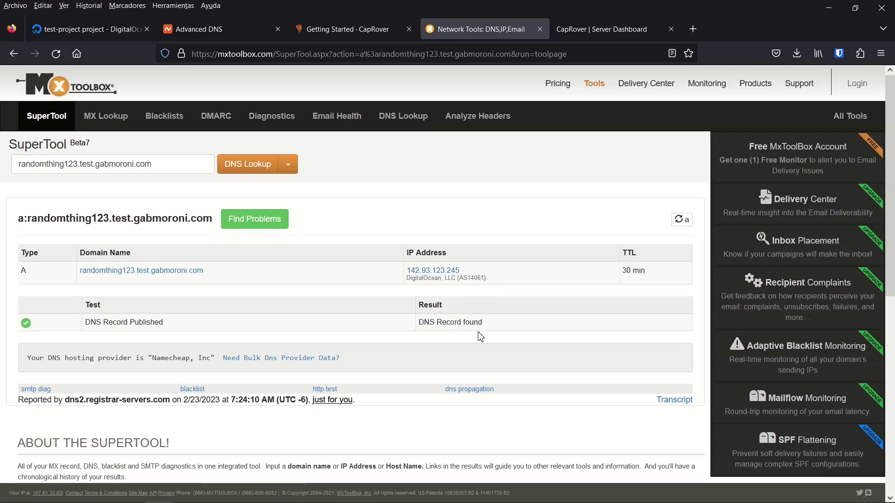
key("ctrl+w")
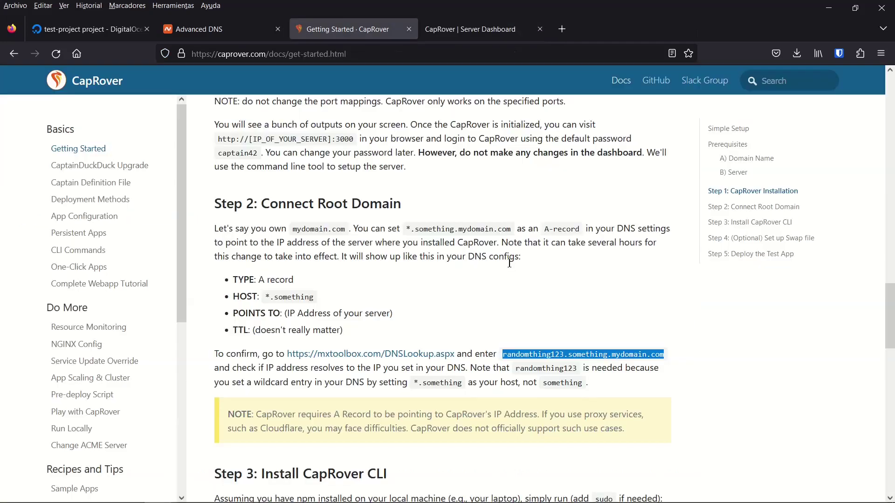
- Scroll to Step 3: Install CapRover CLI and highlight the npm install -g caprover command
scroll(612, 257, "down", 1)
scroll(612, 257, "down", 3)
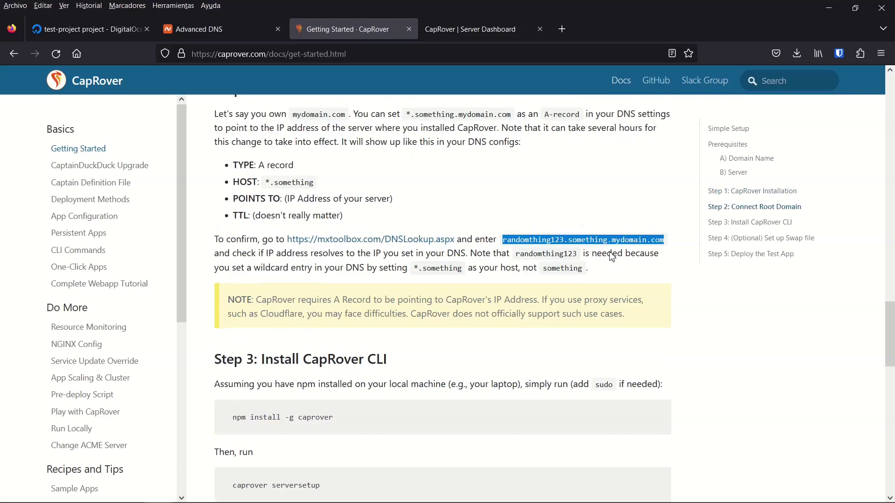
scroll(497, 295, "down", 5)
scroll(497, 295, "down", 2)
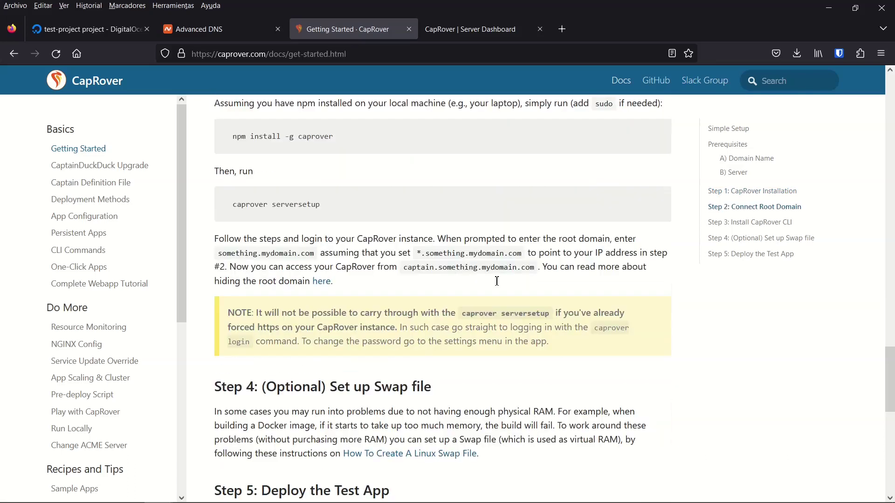
scroll(497, 281, "down", 1)
scroll(369, 212, "up", 2)
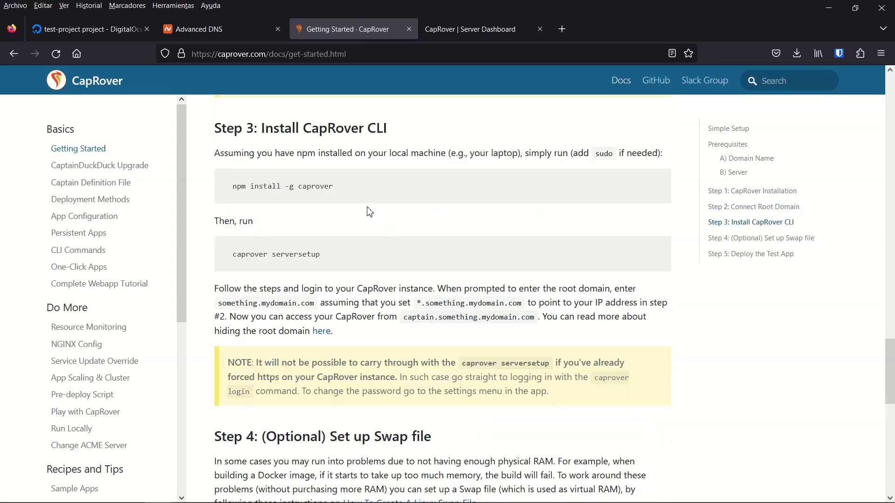
scroll(370, 212, "up", 1)
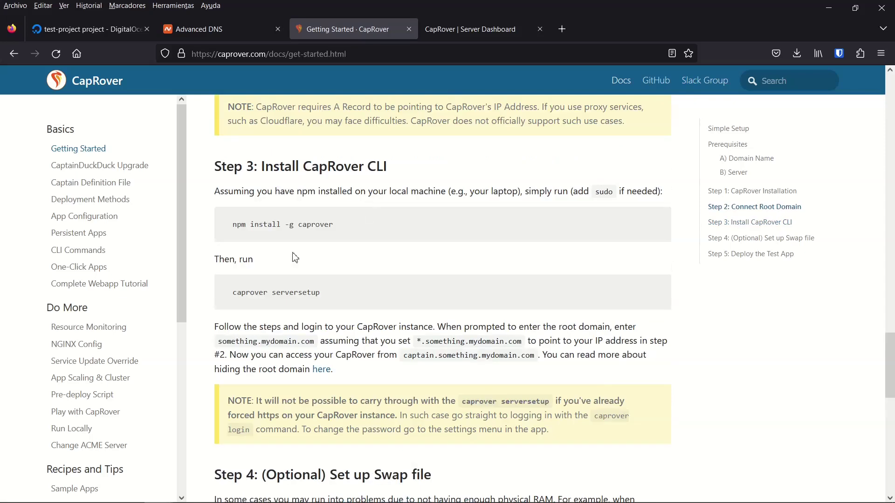
left_click_drag(232, 229, 367, 226)
left_click(371, 228)
- Reselect the full npm install -g caprover command line in the docs
scroll(317, 235, "down", 2)
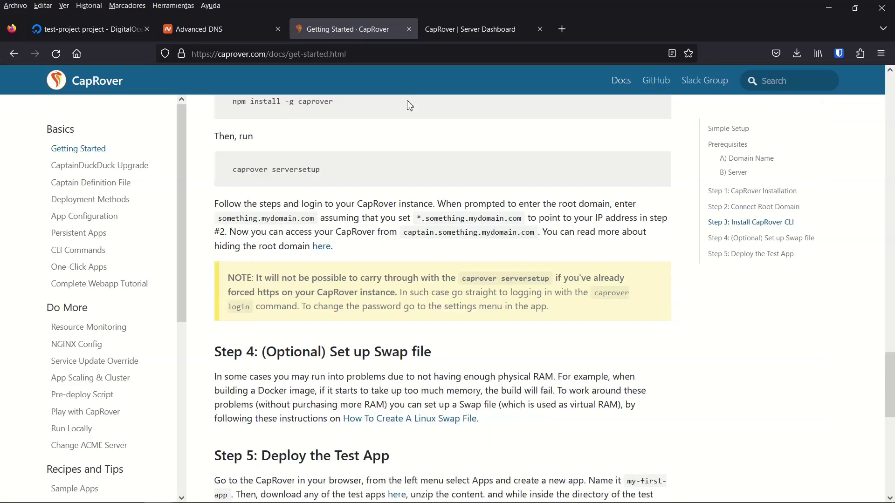
scroll(294, 182, "up", 1)
left_click_drag(350, 167, 232, 169)
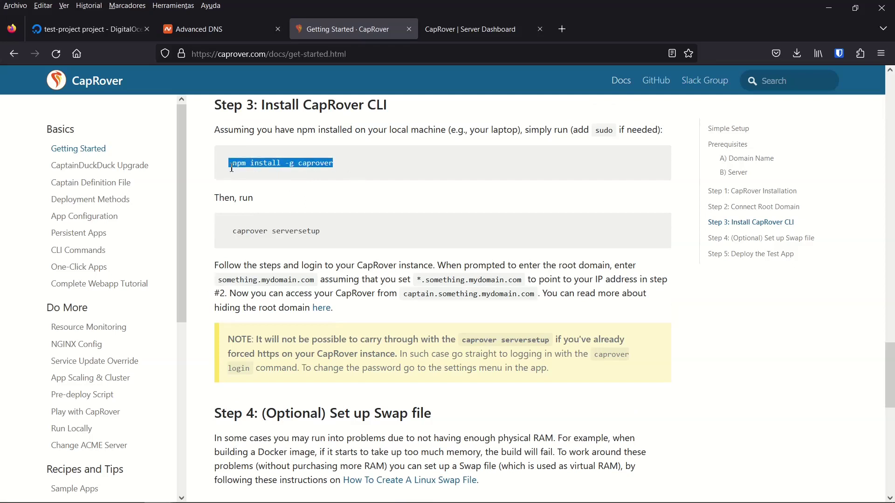
left_click(351, 170)
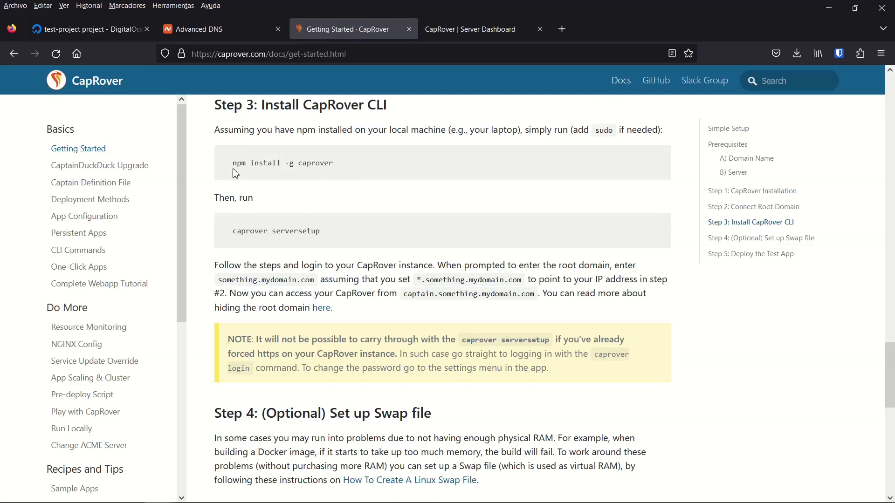
left_click_drag(233, 170, 344, 169)
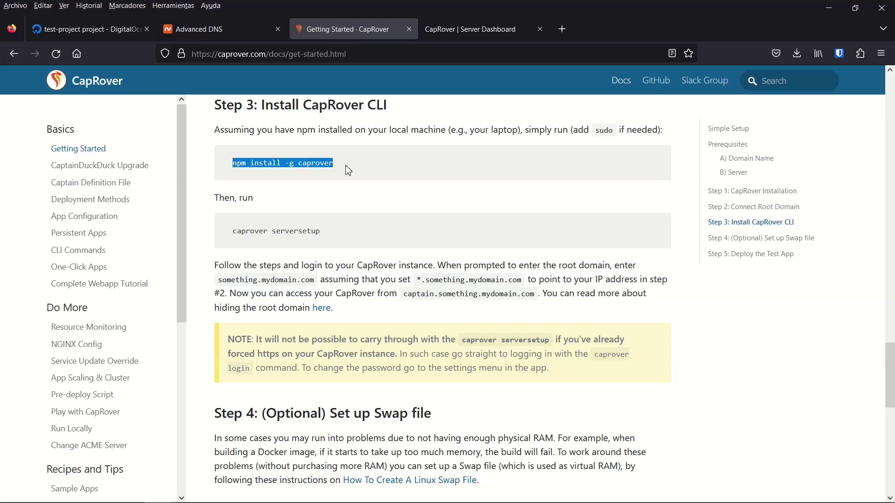
left_click(347, 170)
- Select the caprover serversetup command and bring up Windows PowerShell
left_click_drag(285, 164, 296, 164)
double_click(315, 162)
left_click(377, 240)
mouse_move(228, 235)
left_mouse_down()
mouse_move(291, 240)
mouse_move(286, 232)
mouse_move(233, 229)
left_mouse_up()
key("ctrl+c")
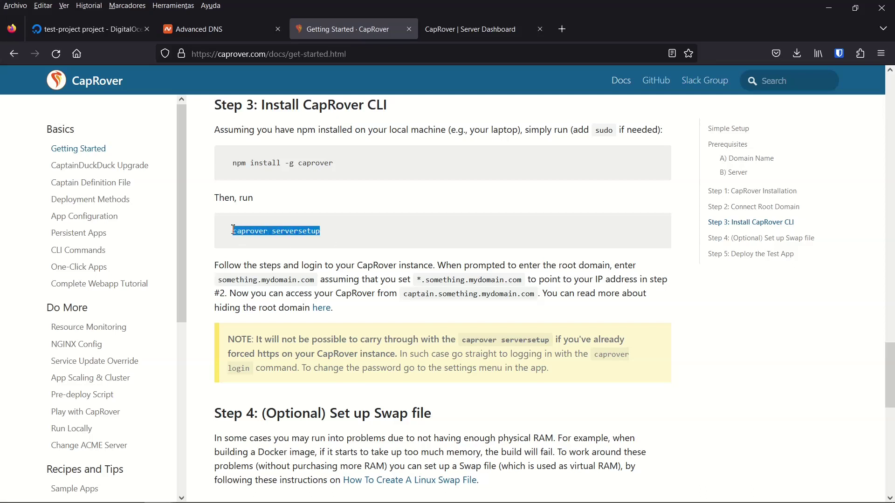
left_click(418, 502)
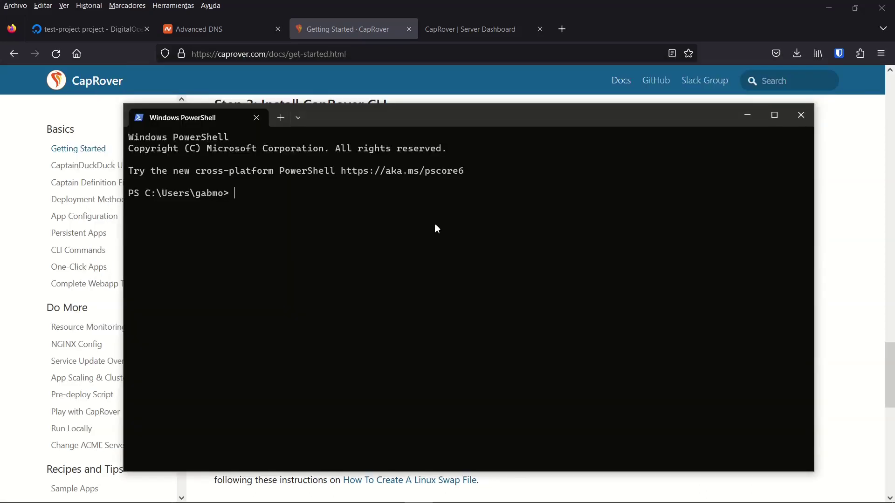
- Run caprover serversetup and confirm the CapRover container is already running
key("ctrl+v")
key("Return")
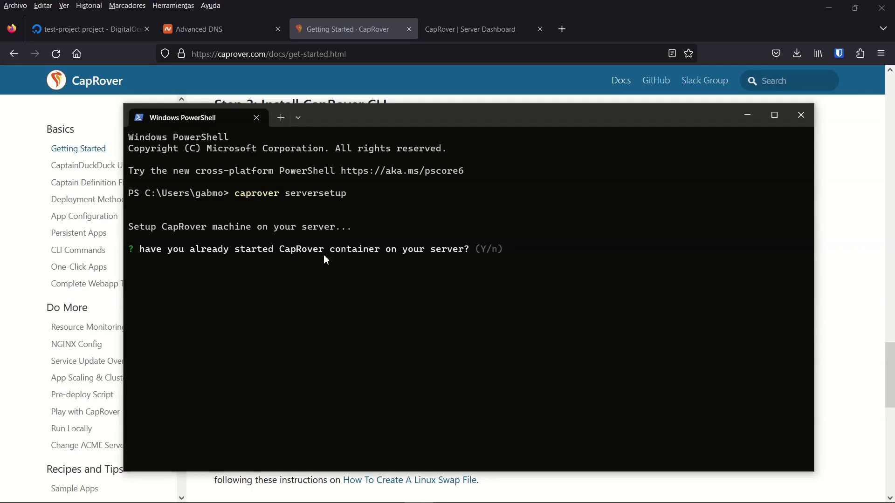
type("y")
key("Return")
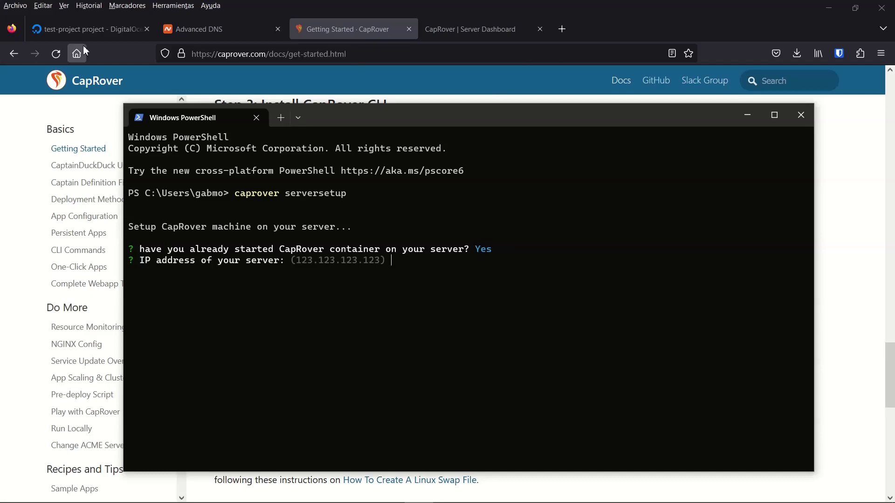
- Enter the droplet IP 142.93.123.245 as the server address
left_click(87, 29)
left_click(411, 264)
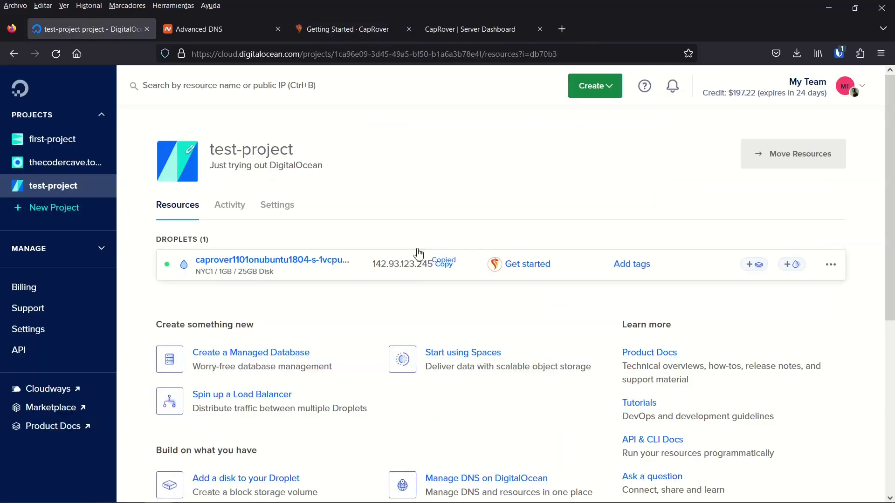
key("alt+Tab")
type("142.93.123.245")
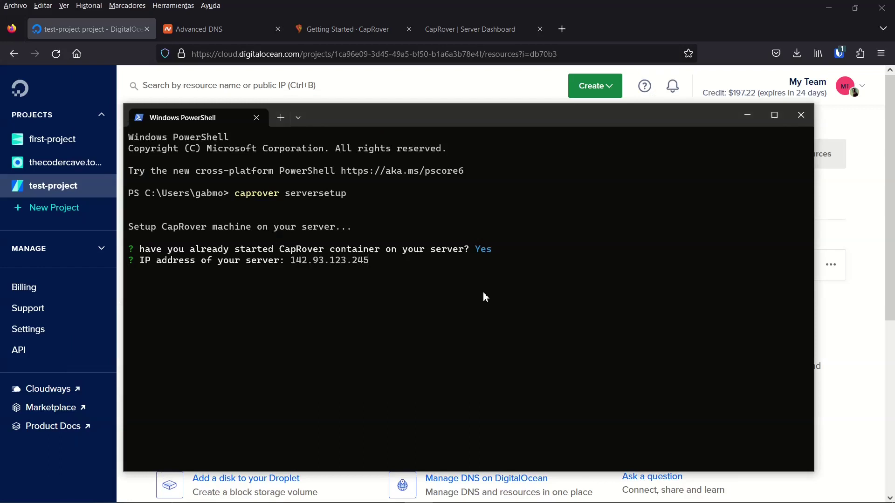
key("Return")
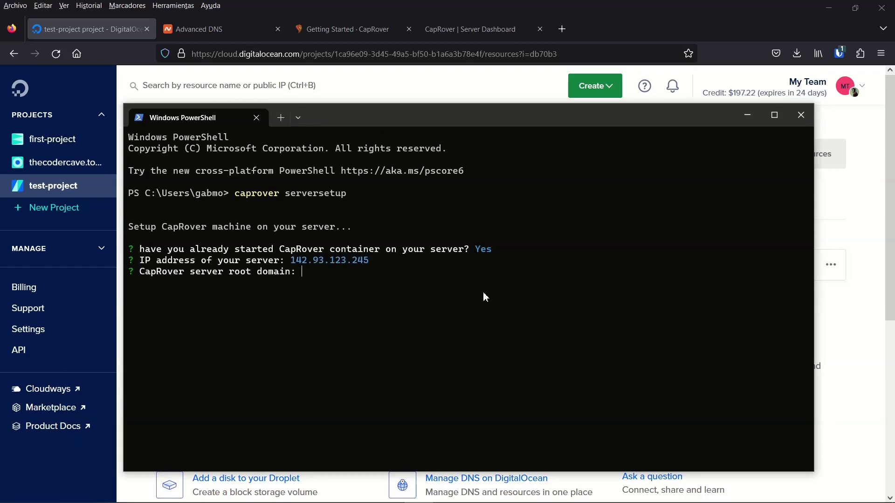
- Review the docs' root-domain example something.mydomain.com and check the *.test record in Namecheap
left_click(369, 30)
left_click(365, 270)
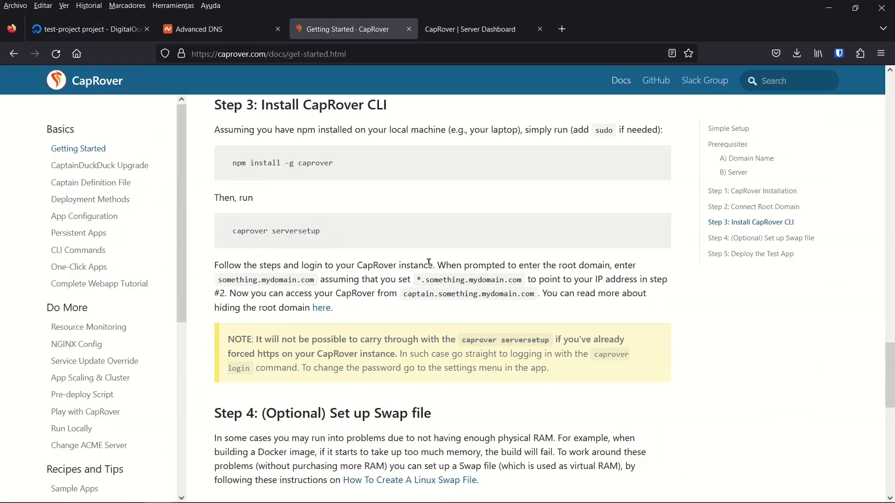
left_click_drag(443, 264, 614, 267)
double_click(234, 278)
left_click(309, 279)
left_click_drag(314, 279, 216, 281)
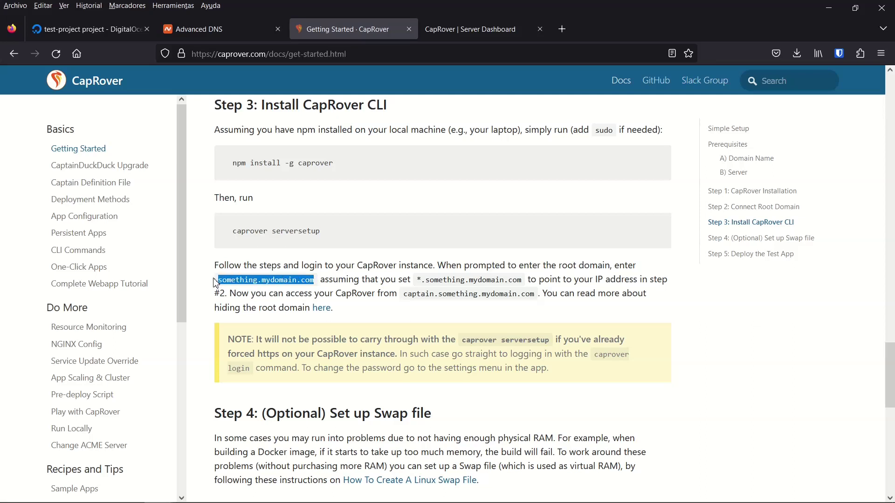
left_click(223, 35)
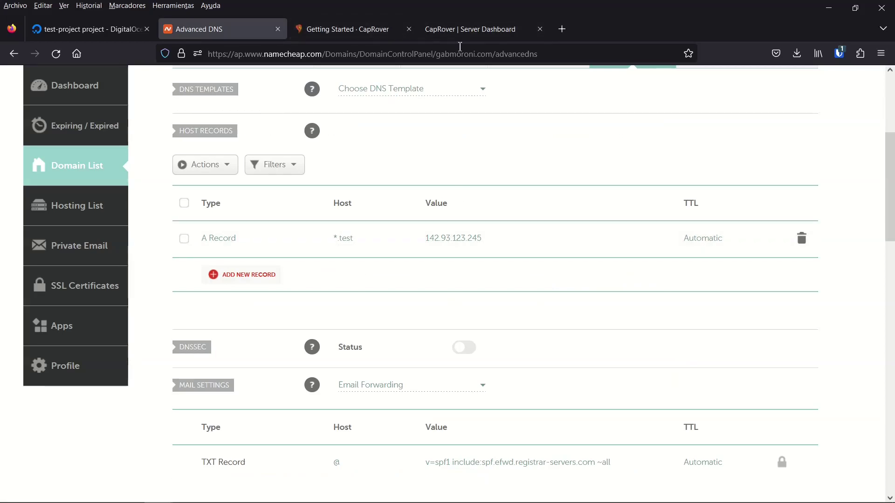
- Enter test.gabmoroni.com as the CapRover root domain
left_click(360, 30)
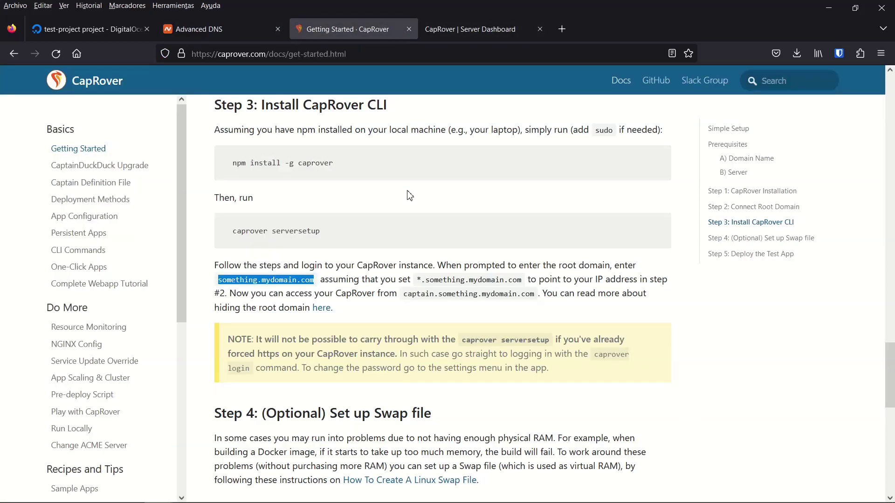
key("alt+Tab")
type("test.gabmoroni.com")
key("Return")
- Set the new CapRover password twice and give the HTTPS certificate e-mail
left_click(360, 23)
key("alt+Tab")
key("ctrl+v")
key("Return")
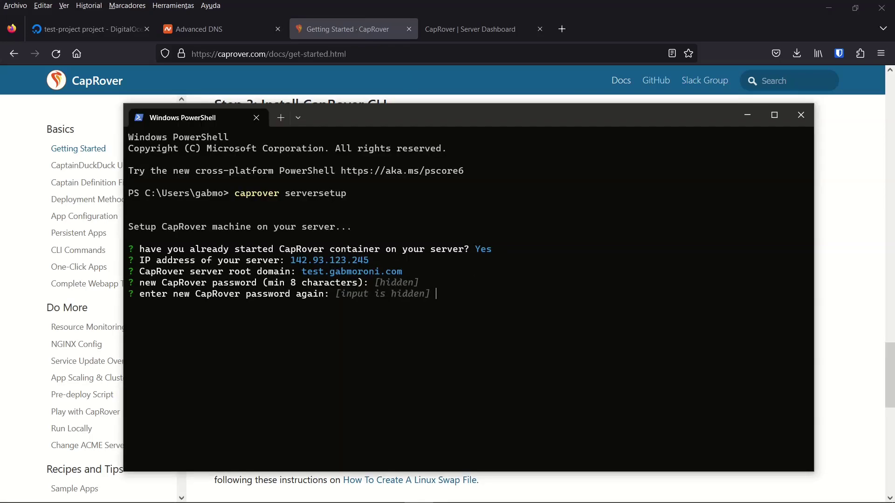
key("ctrl+v")
key("Return")
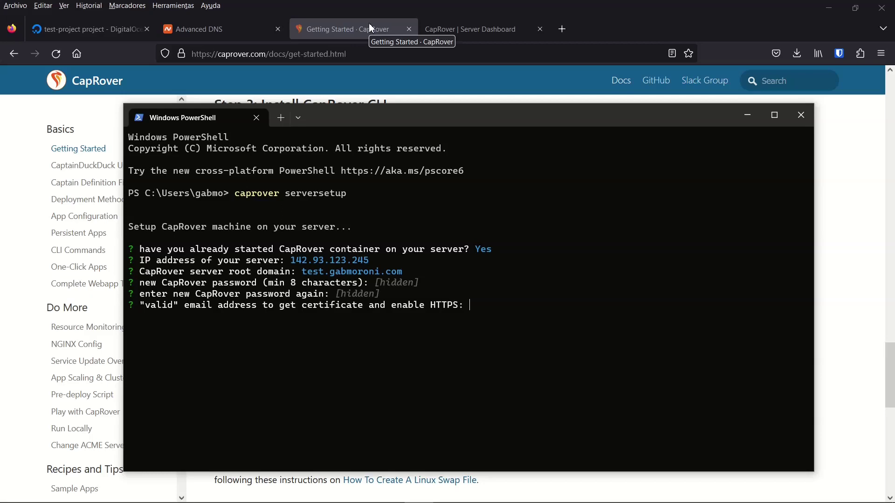
key("ctrl+v")
key("Return")
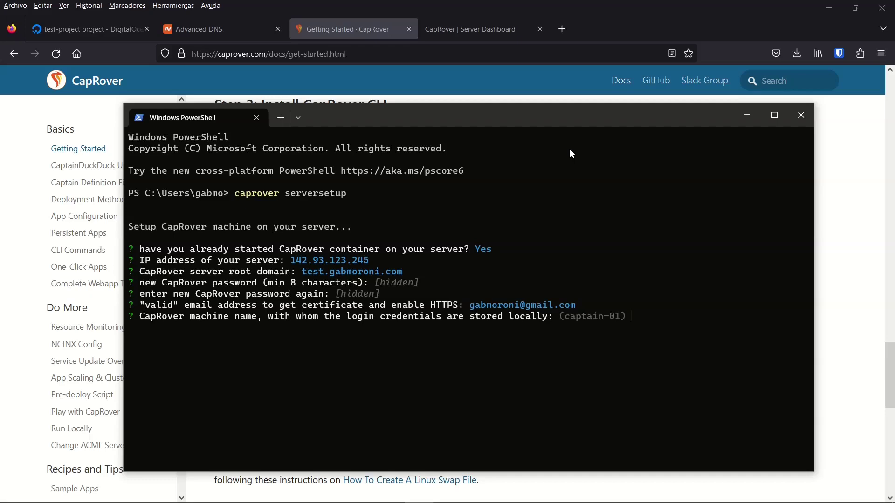
- Name the machine captain-02 and copy the resulting dashboard URL
type("capt")
key("BackSpace")
key("BackSpace")
key("BackSpace")
key("BackSpace")
type("captain-02")
key("BackSpace")
key("BackSpace")
type("02")
key("Return")
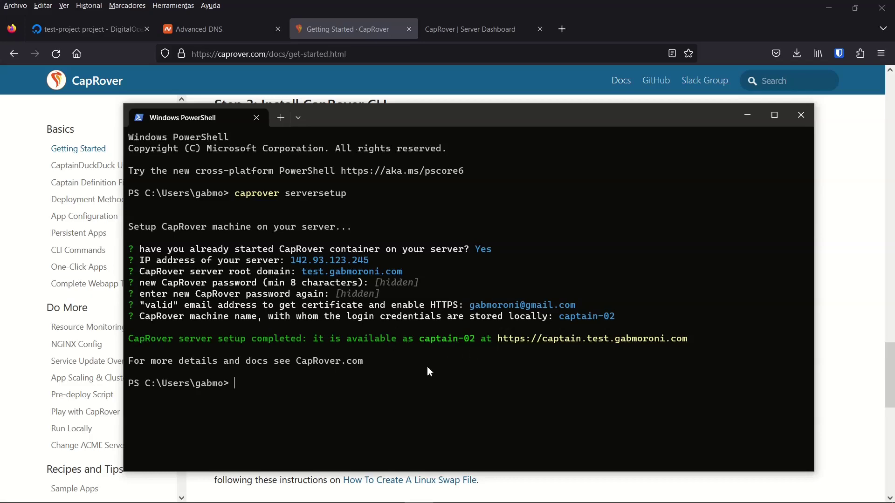
left_click_drag(692, 338, 497, 341)
key("ctrl+c")
- Load the captain.test.gabmoroni.com dashboard in a new tab and close the old IP-based tab
left_click_drag(693, 342, 499, 338)
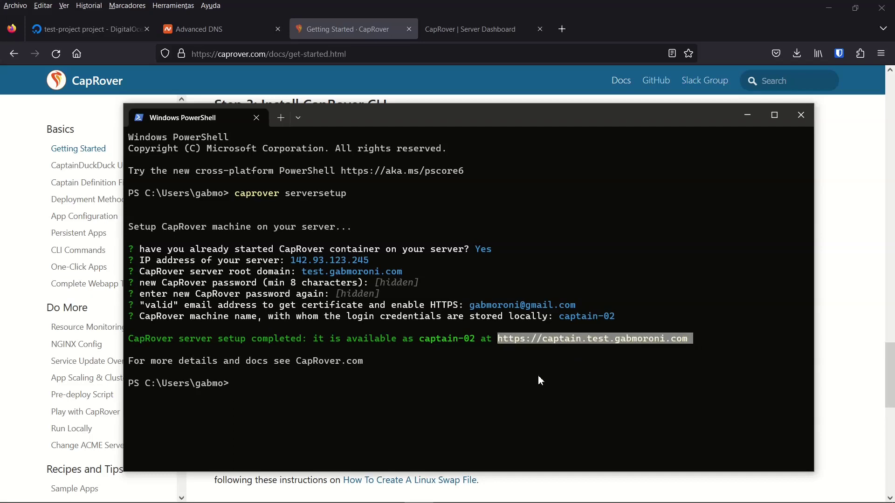
key("ctrl+c")
left_click(561, 28)
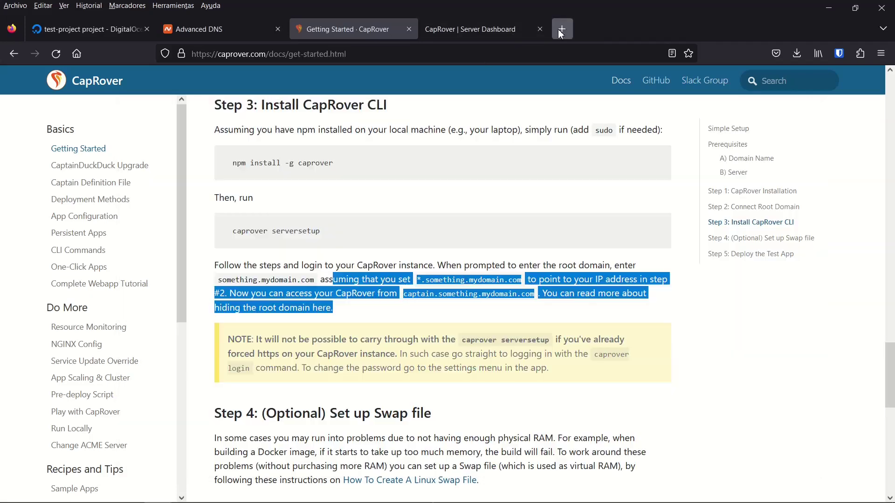
key("ctrl+v")
key("Return")
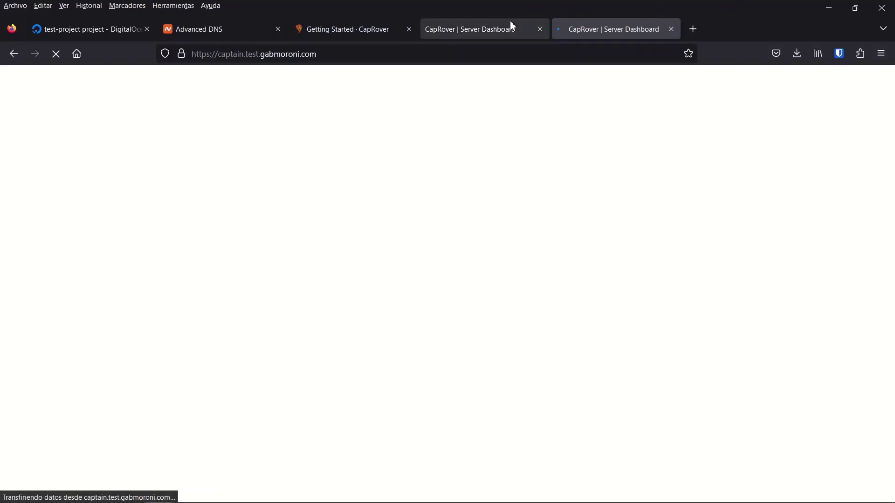
left_click(478, 30)
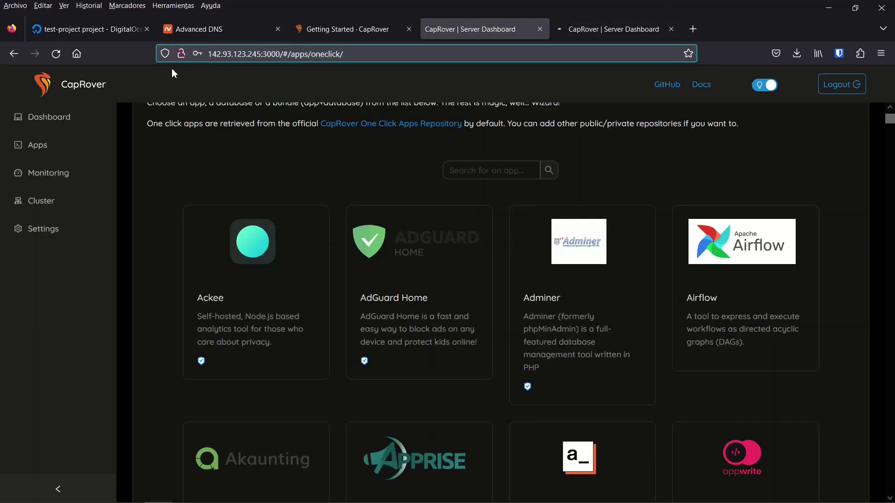
left_click(604, 29)
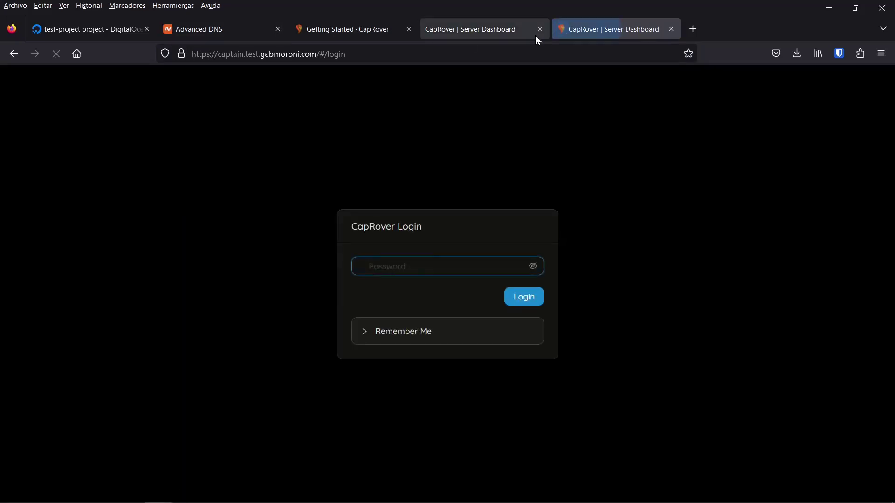
left_click(537, 34)
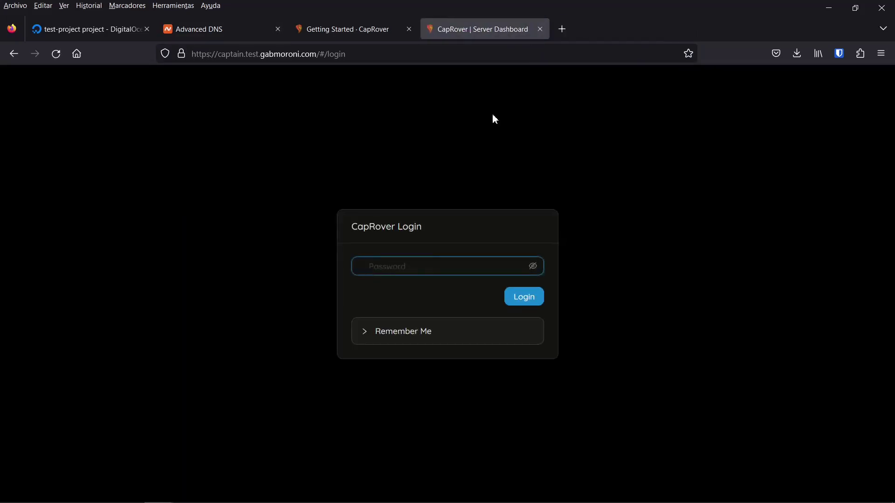
- Log in to the CapRover dashboard with the account password
left_click(342, 29)
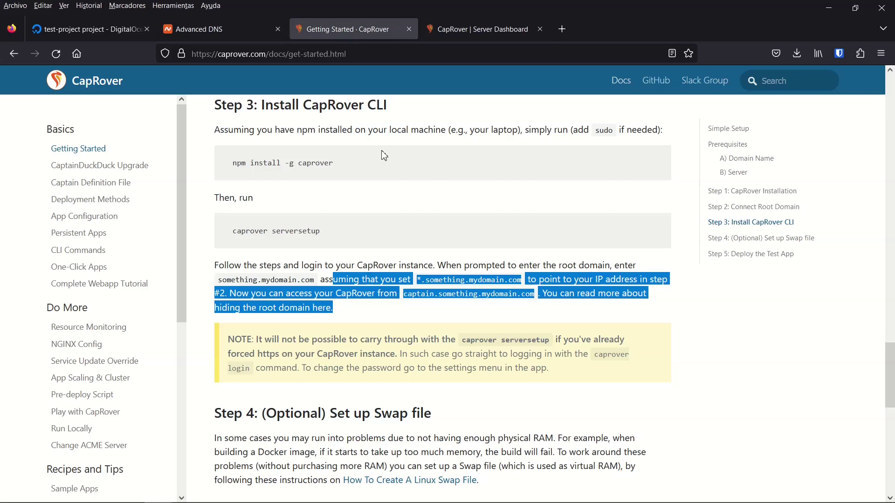
left_click(467, 29)
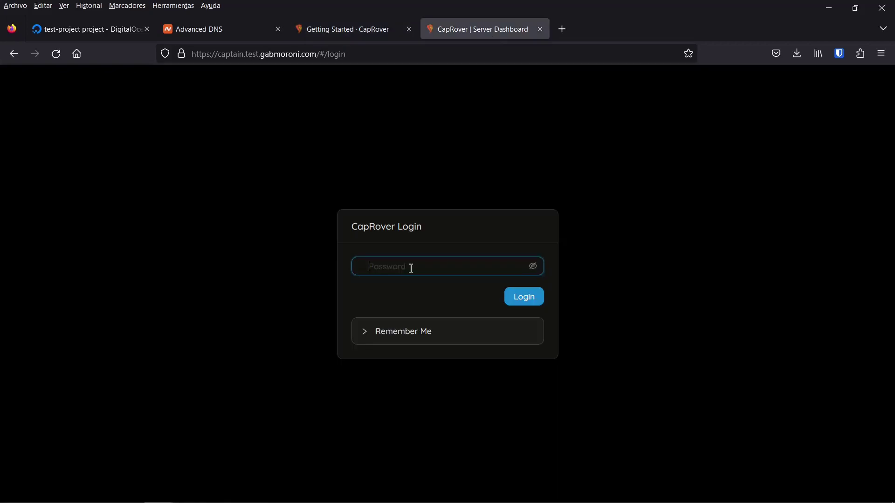
type("**********")
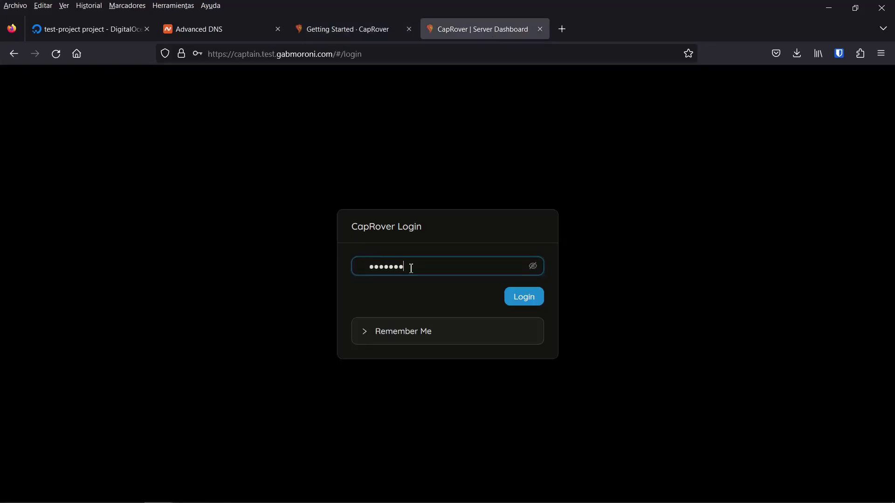
key("Return")
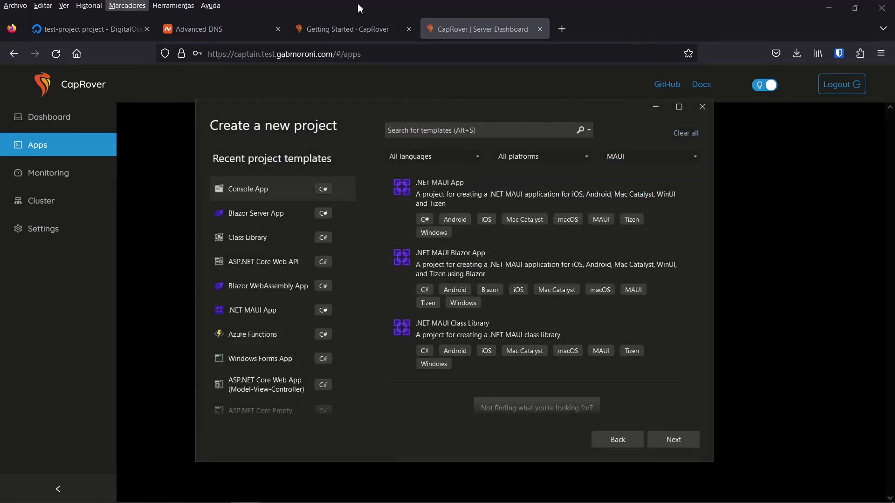
- Choose the Blazor Server App template and name the project Caprover-blazor-training
left_click(302, 224)
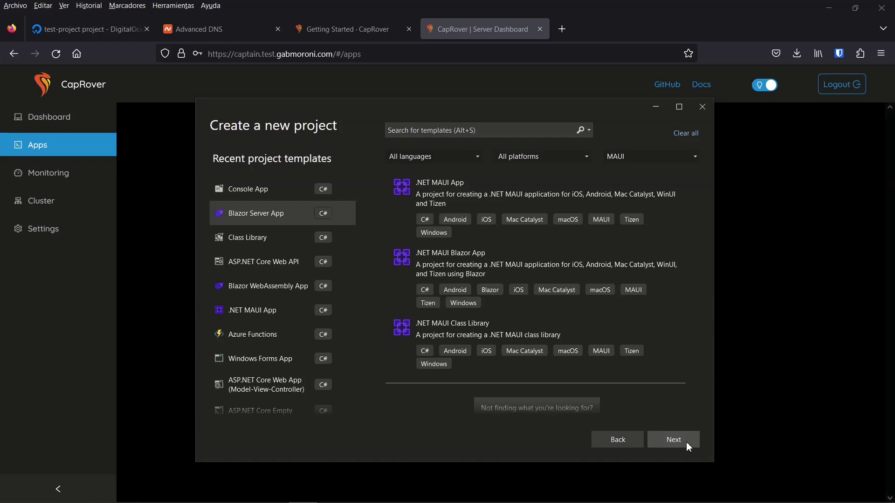
left_click(688, 445)
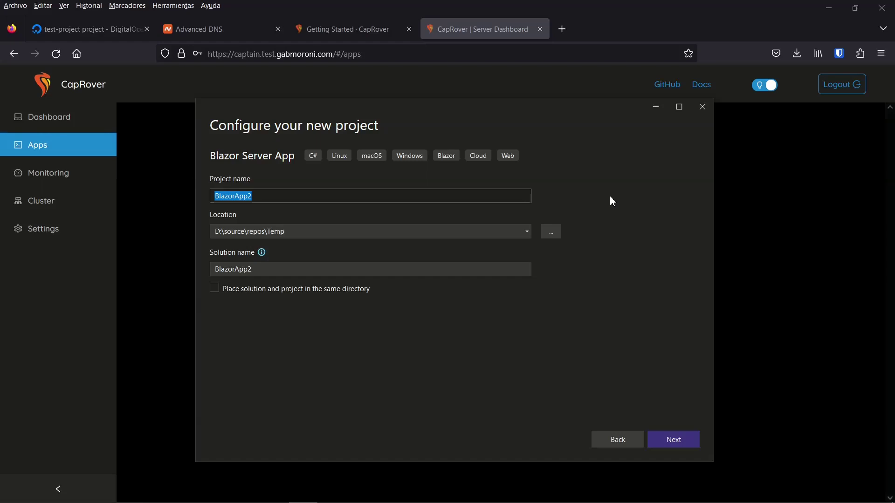
type("Caprover/")
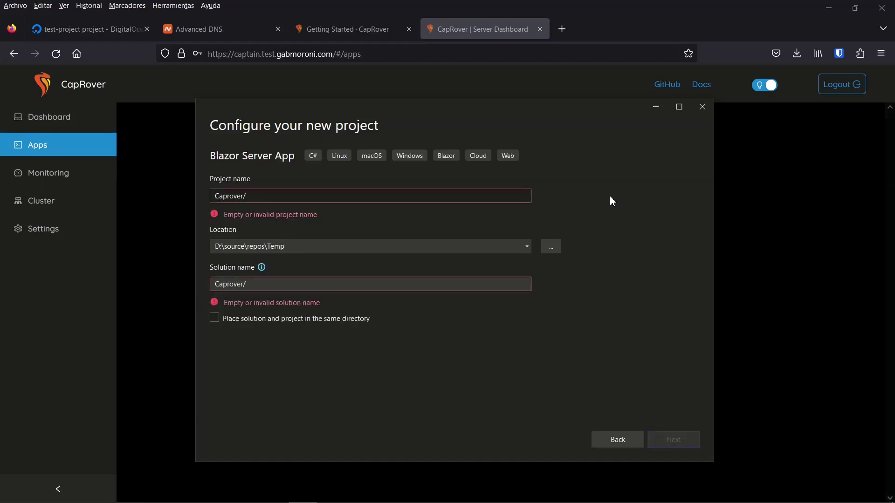
key("BackSpace")
type("-blazor-")
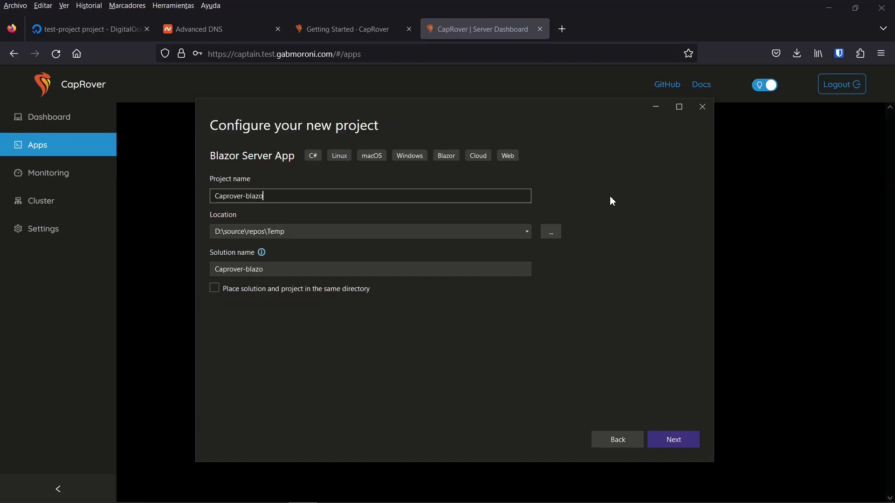
type("training")
- Create the project on .NET 6.0 and build it with Ctrl+Shift+B
left_click(689, 449)
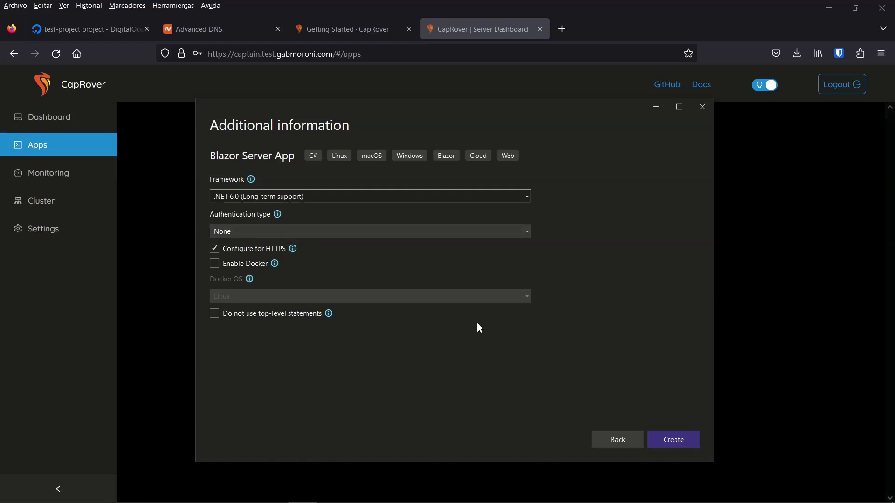
left_click(687, 445)
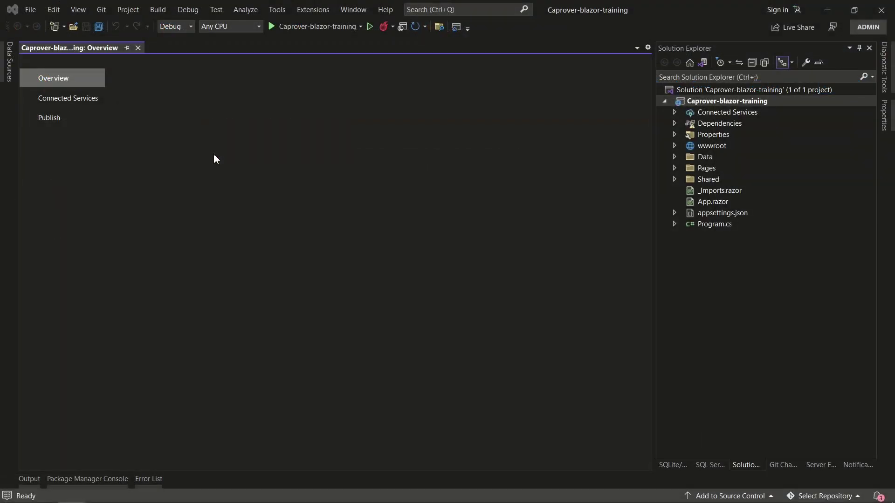
left_click(711, 226)
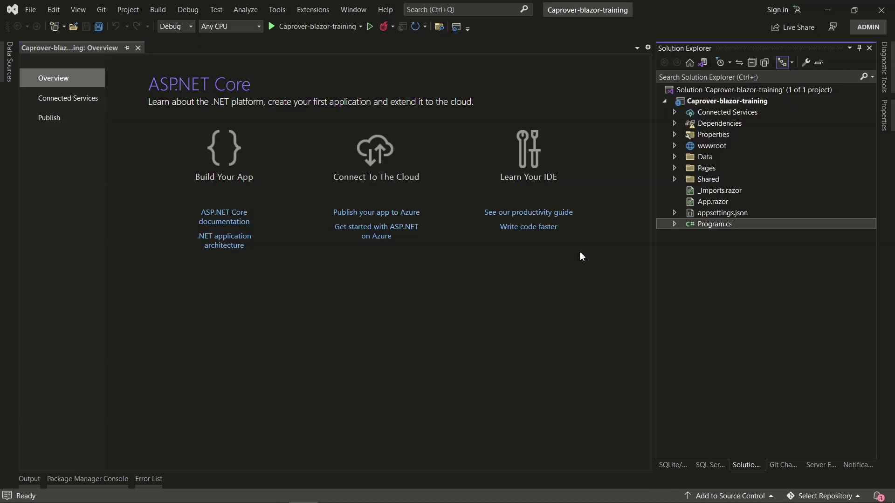
key("ctrl+shift+b")
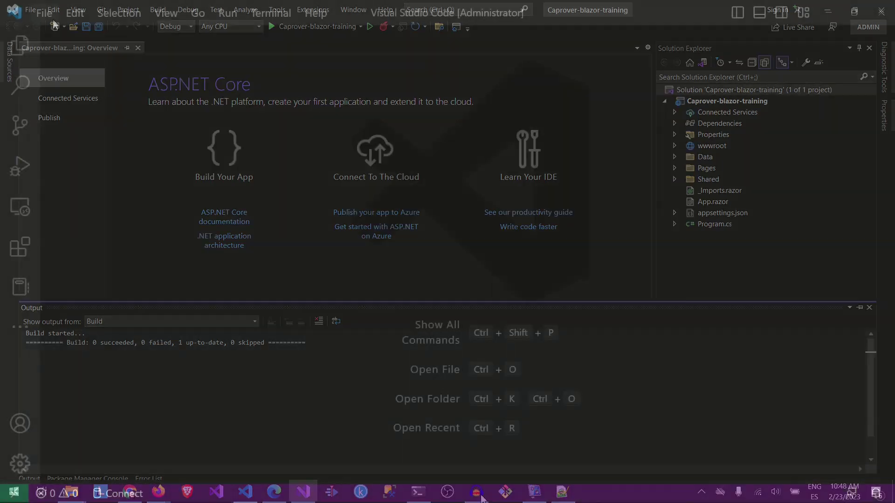
- Open the Caprover-blazor-training project folder in VS Code
left_click(50, 19)
left_click(84, 134)
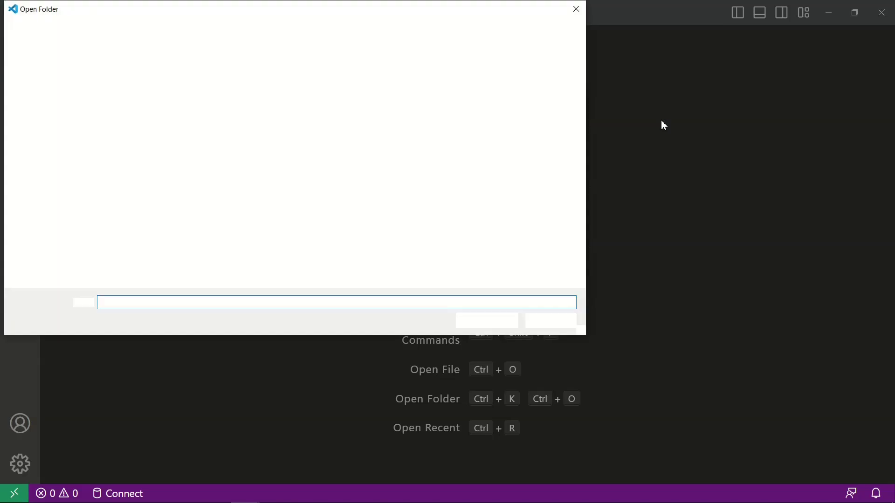
left_click(149, 173)
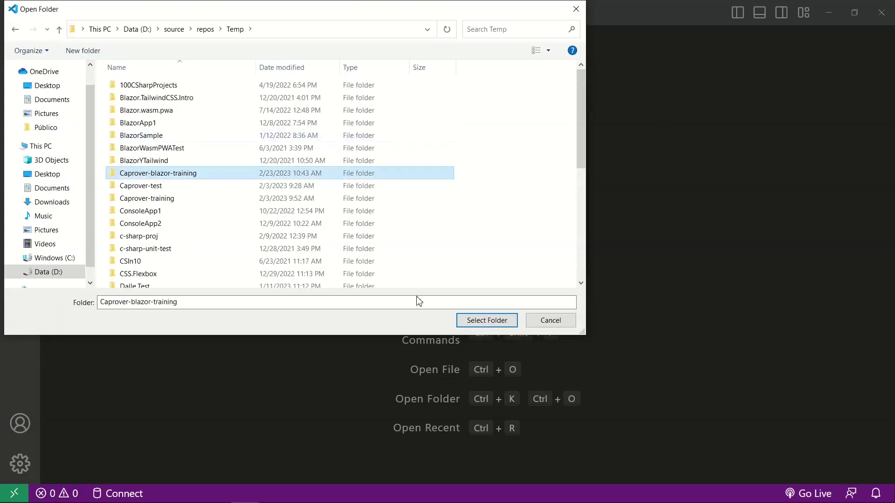
left_click(466, 320)
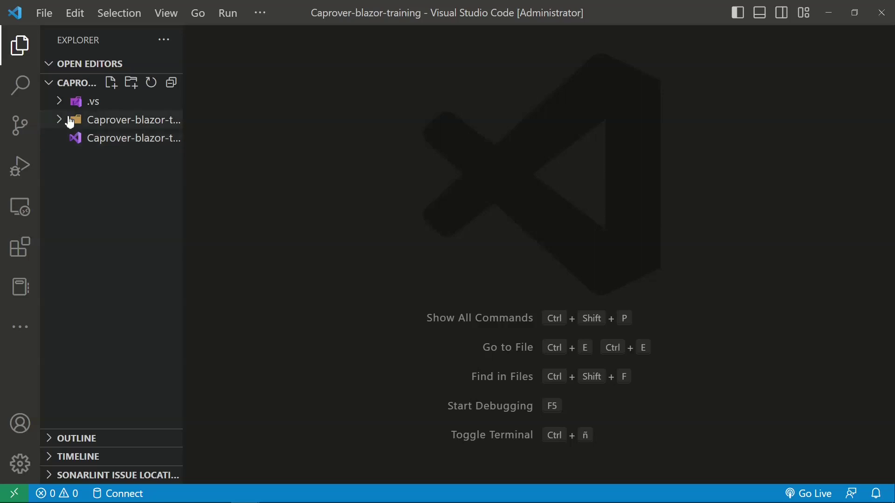
- Widen the explorer and create a new file named Dockerfile at the workspace root
left_click(60, 121)
left_click_drag(184, 161, 262, 163)
left_click(60, 122)
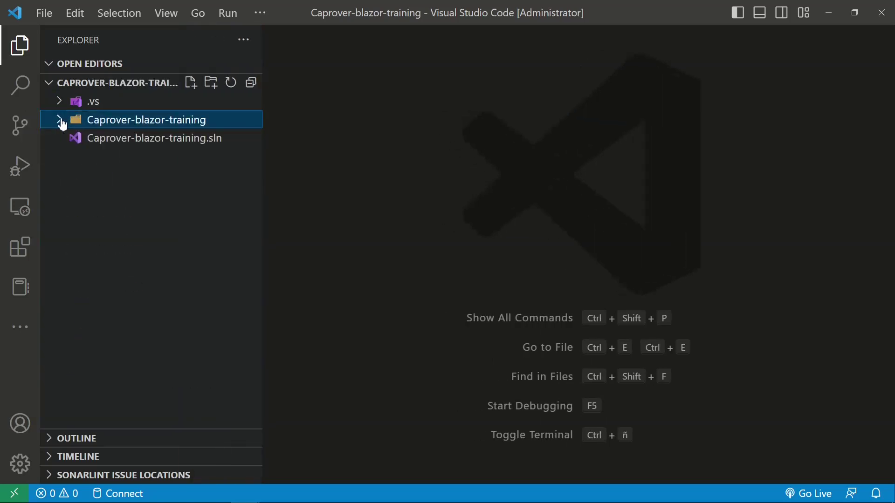
right_click(113, 179)
left_click(146, 195)
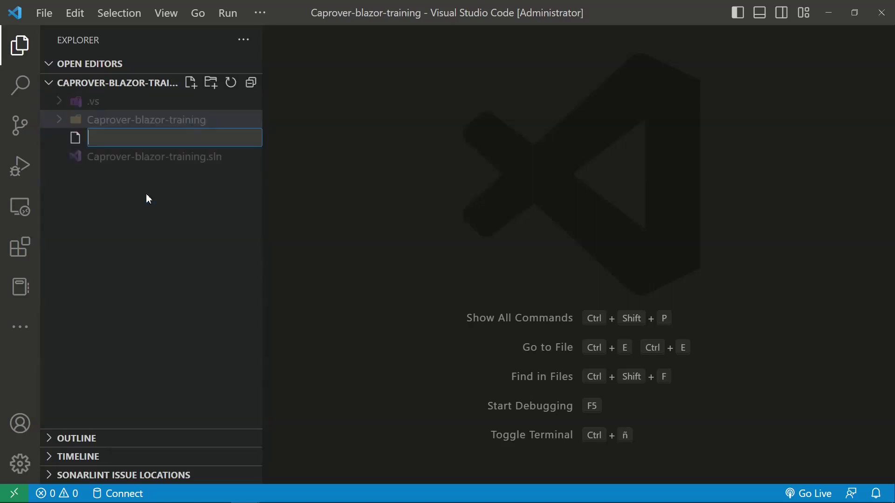
type("Dockerfile")
key("Return")
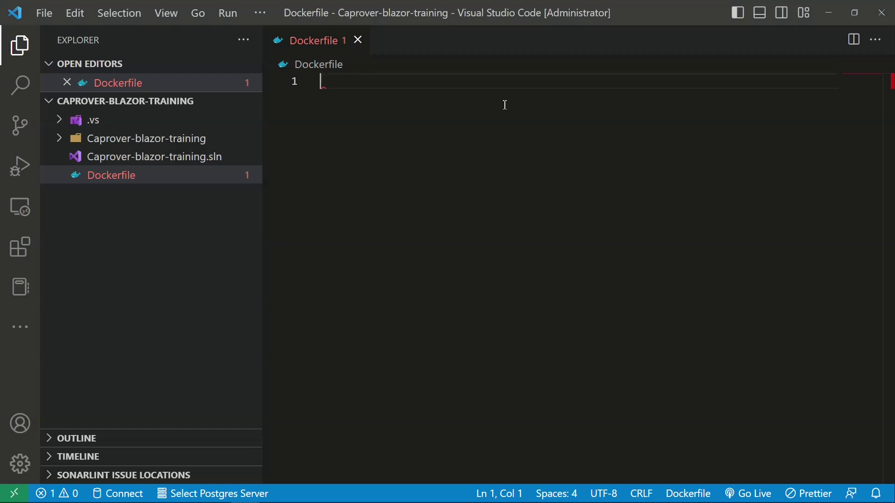
- Paste the .NET SDK build-stage FROM, WORKDIR /app, csproj copy and restore lines, then save
type("FROM mcr.microsoft.com/dotnet/sdk:6.0 AS build-env")
key("ctrl+s")
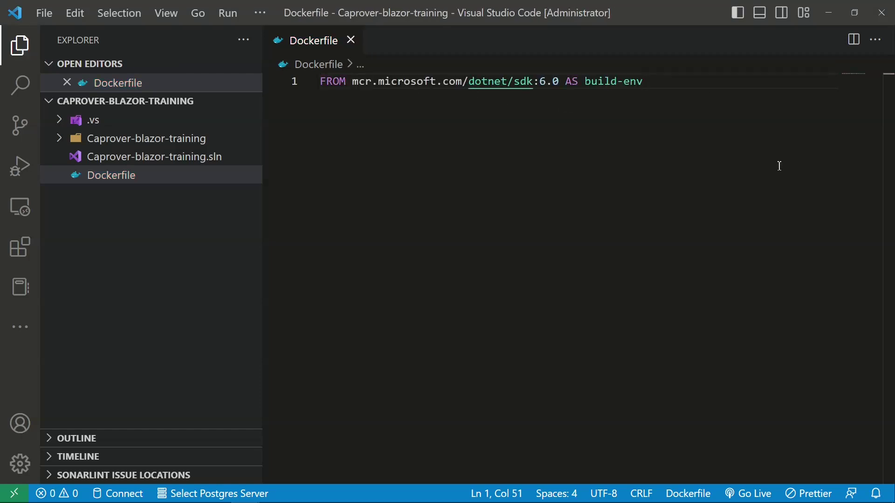
key("Return")
type("WORKDIR /app")
key("Return")
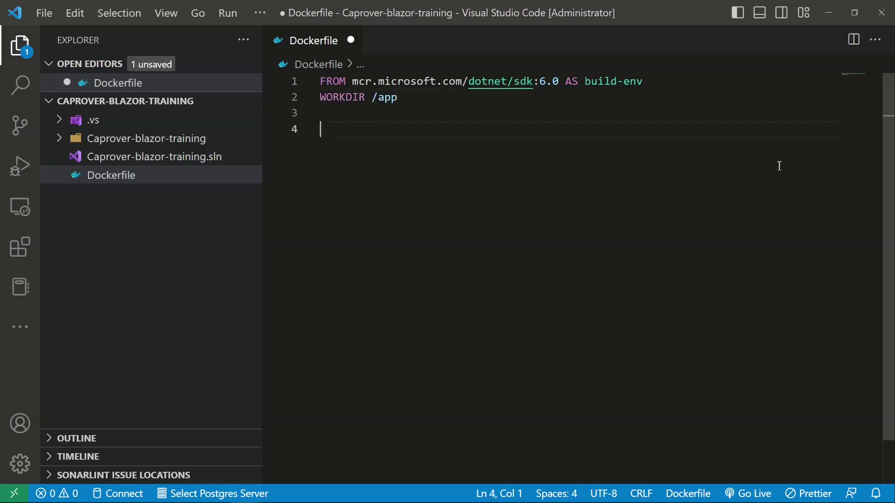
key("ctrl+s")
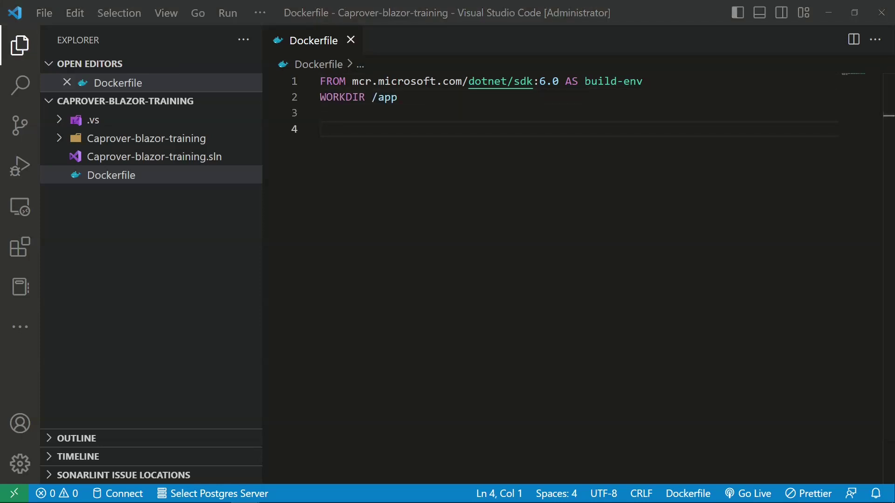
type("# copy csproj and restore as distinct layers COPY /Caprover-blazor-training/*.csproj ./ RUN dotnet restore")
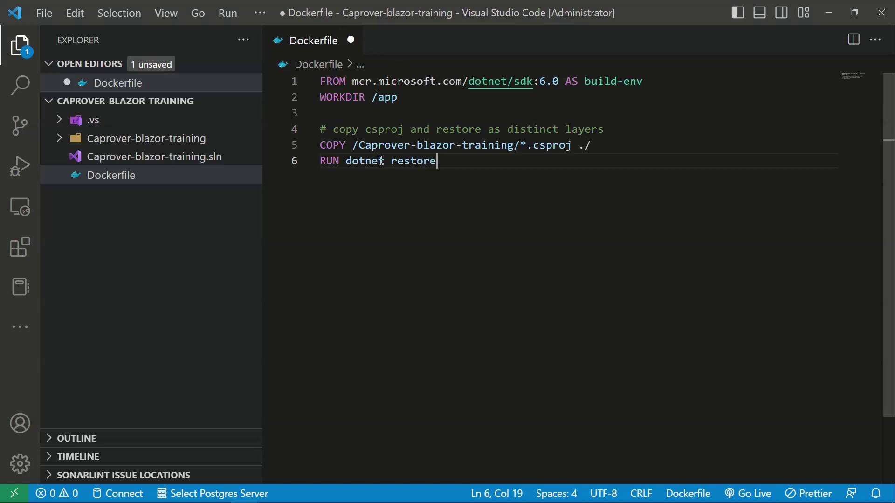
key("ctrl+s")
- Check the csproj COPY line and add the copy-everything and Release publish lines, then save
left_click(358, 145)
key("shift+Right")
key("shift+Right")
key("shift+Right")
key("shift+Right")
key("shift+Right")
key("shift+Right")
key("shift+Right")
key("shift+Right")
key("shift+Right")
key("shift+Right")
key("shift+Right")
key("shift+Right")
key("shift+Right")
key("shift+Right")
key("shift+Right")
key("shift+Right")
key("shift+Right")
key("shift+Right")
key("shift+Right")
key("shift+Right")
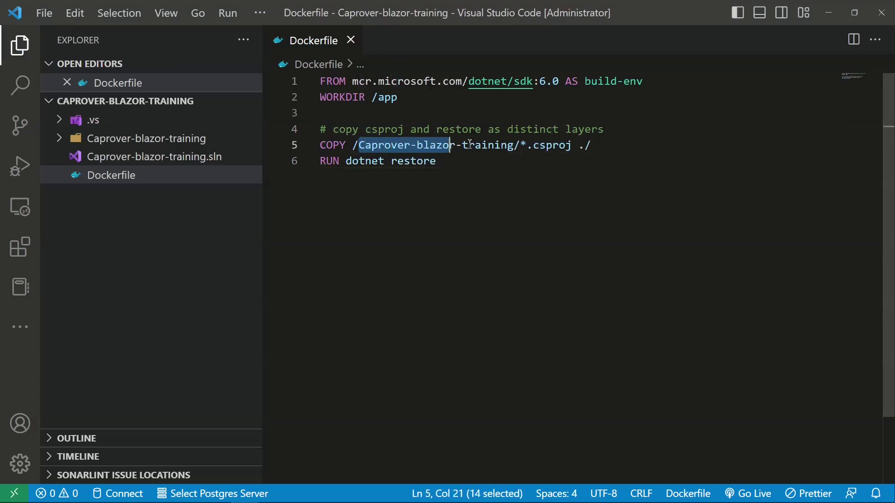
left_click(583, 192)
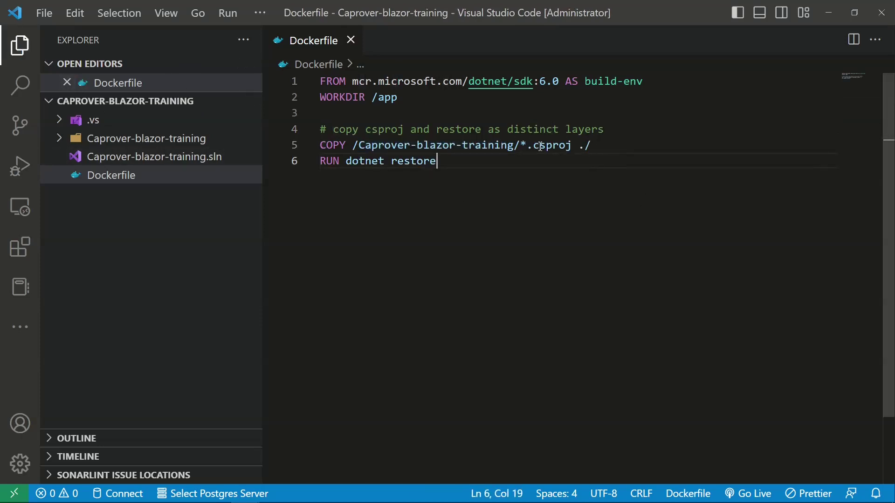
left_click_drag(523, 145, 595, 146)
left_click(596, 148)
left_click(652, 282)
key("Return")
key("Return")
type("# copy everything else and build COPY /Caprover-blazor-training/. ./ RUN dotnet publish -c Release -o out")
key("ctrl+s")
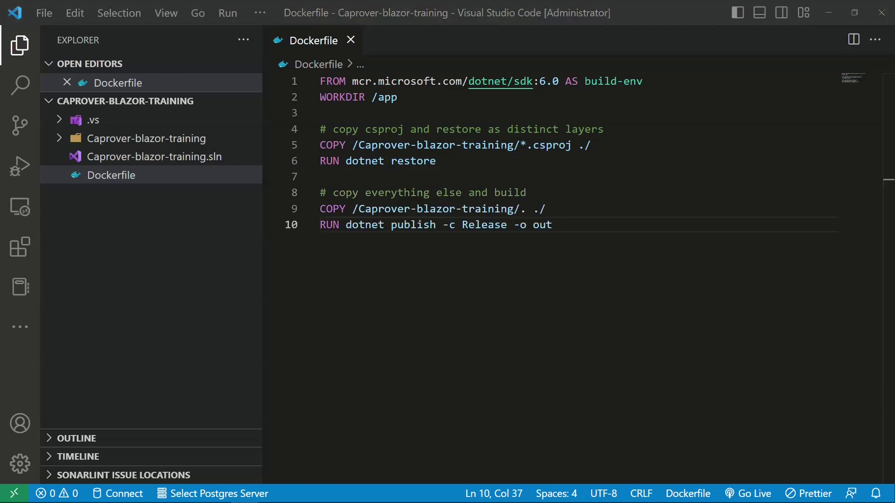
- Add the aspnet 6.0 runtime stage: FROM, WORKDIR /app, COPY --from=build-env, and ENTRYPOINT lines
left_click(781, 329)
key("Return")
key("Return")
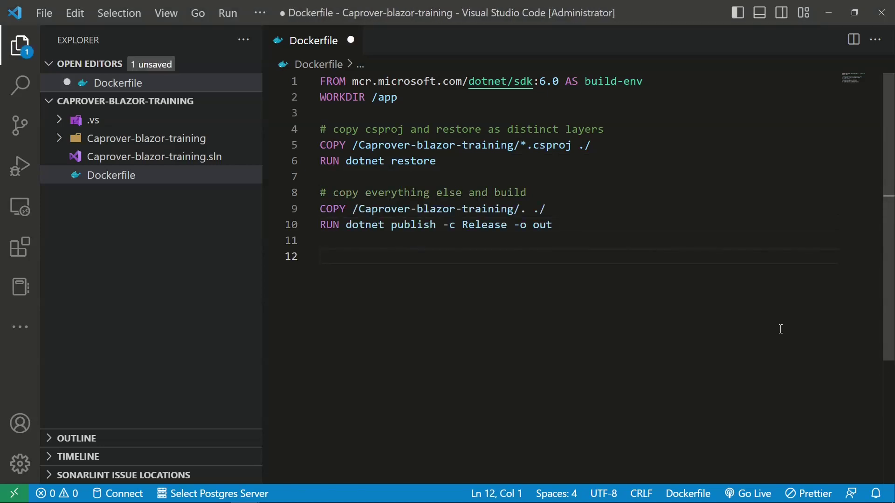
type("FROM mcr.microsoft.com/dotnet/aspnet:6.0")
key("ctrl+s")
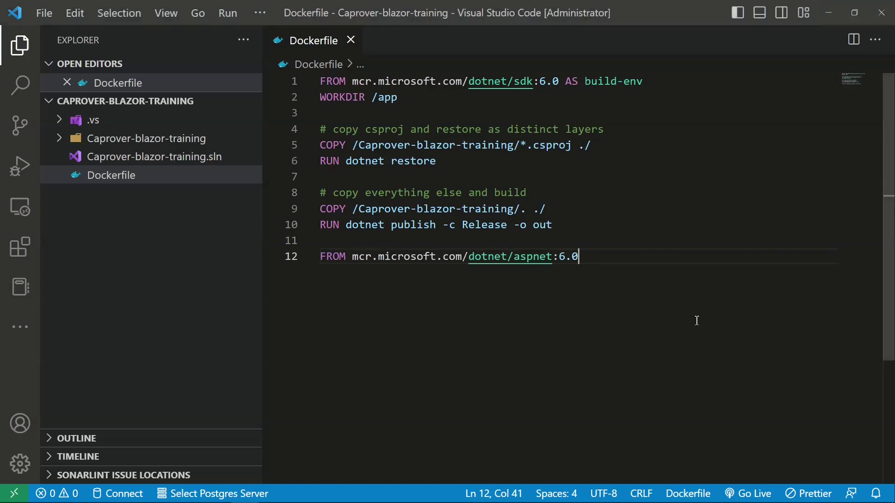
key("Return")
type("WORKDIR /app")
key("Return")
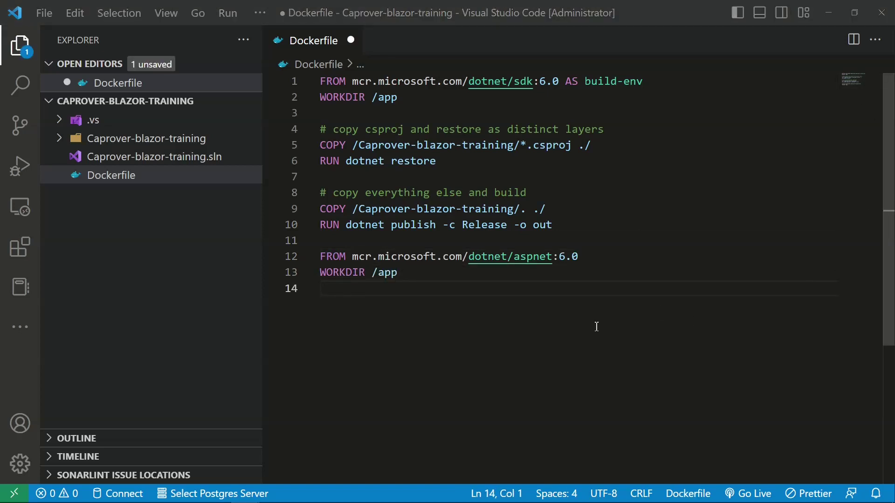
type("COPY --from=build-env /app/out .")
key("Return")
key("Return")
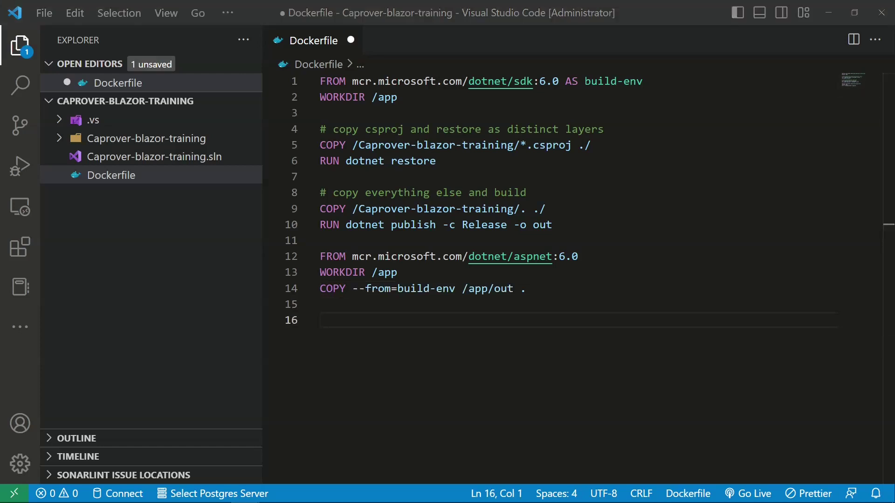
type("ENTRYPOINT [\"dotnet\", \"Caprover-blazor-training.dll\"]")
left_click(637, 303)
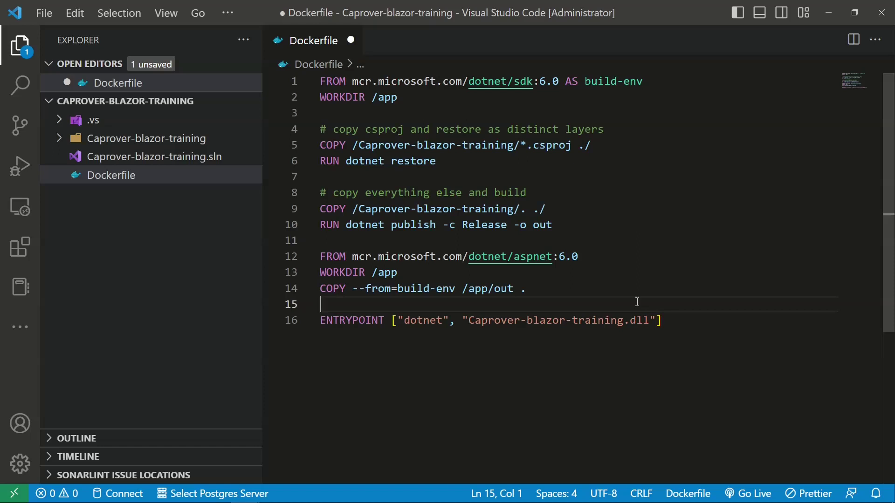
key("ctrl+z")
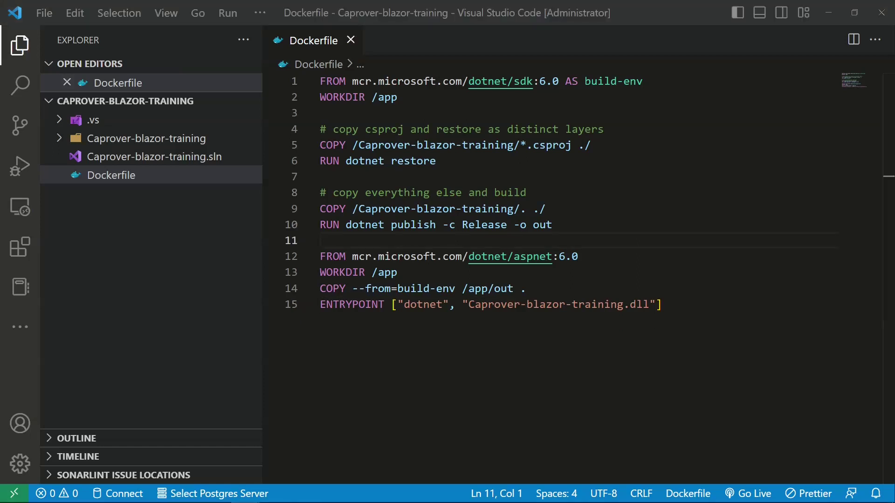
- Create a captain-definition file at the project root, paste the JSON, and save it
right_click(159, 214)
left_click(208, 226)
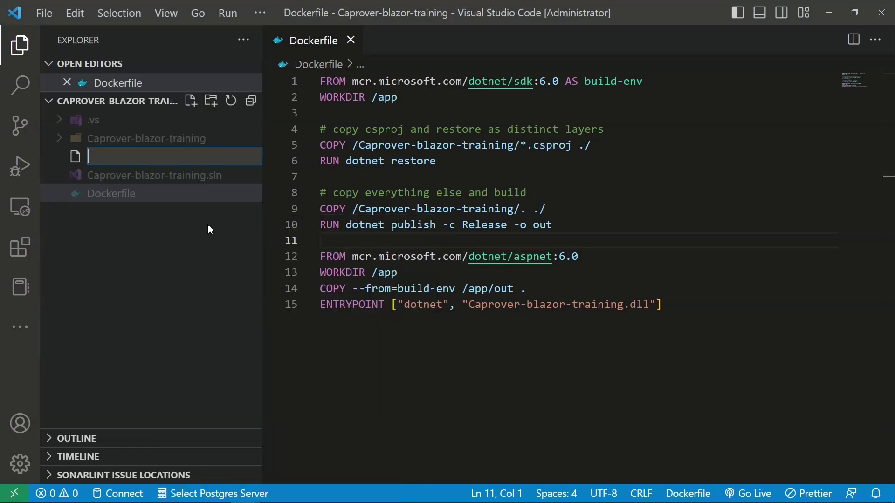
type("captain-definition")
key("Return")
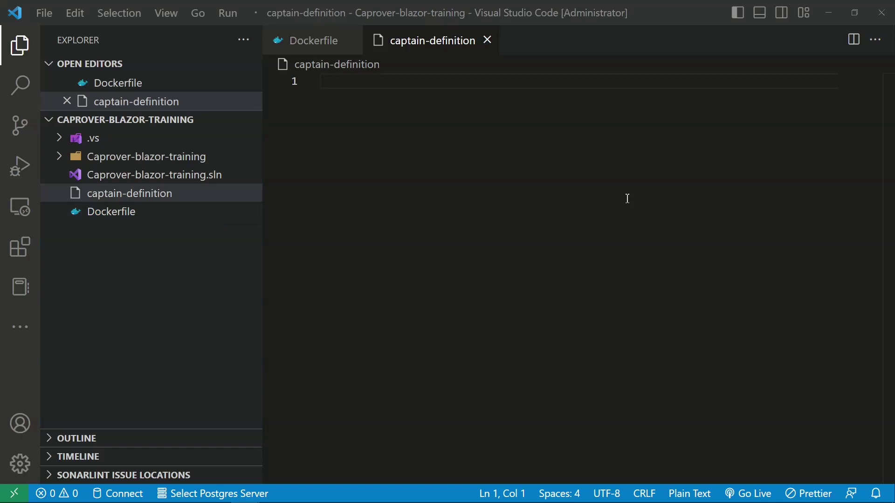
type("{   \"schemaVersion\": 2,   \"dockerfilePath\" :\"./Dockerfile\"  }")
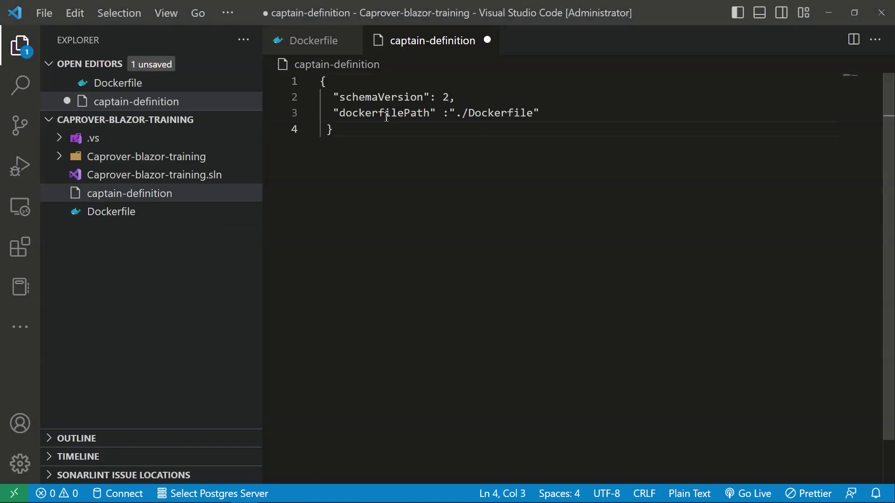
key("ctrl+s")
- Review the dockerfilePath entry pointing to ./Dockerfile in captain-definition
double_click(362, 113)
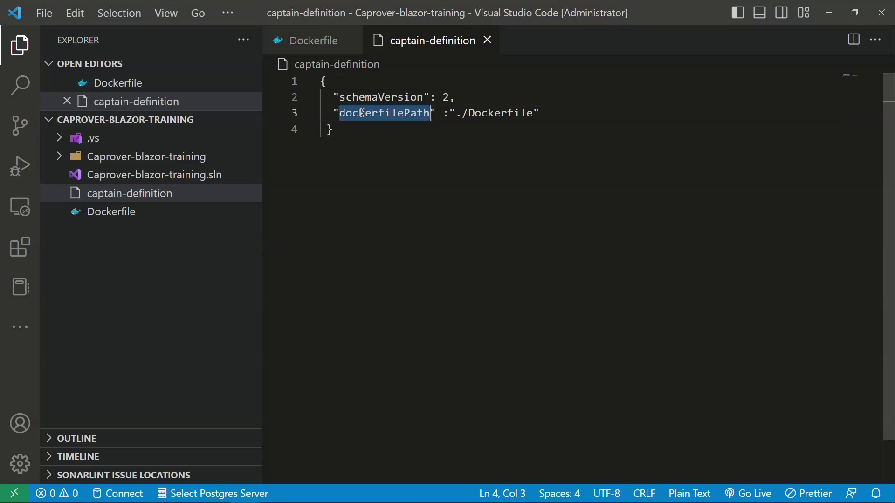
left_click(385, 112)
left_click(457, 113)
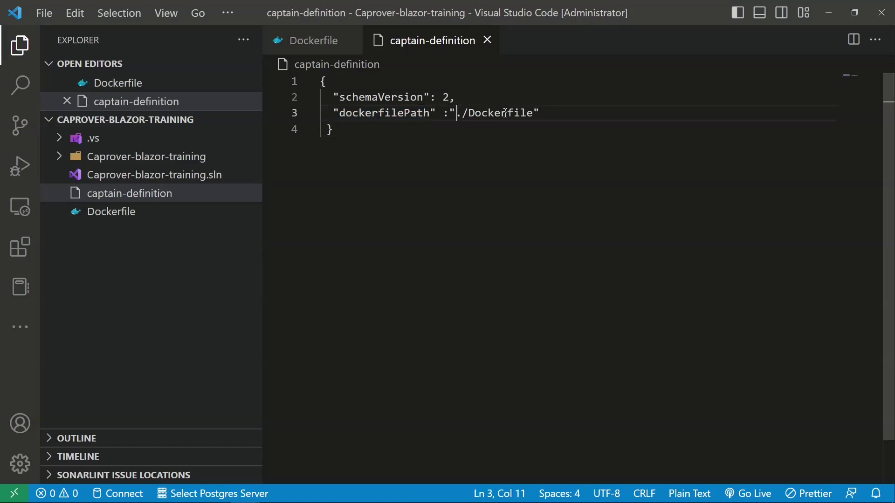
left_click(557, 113, "shift")
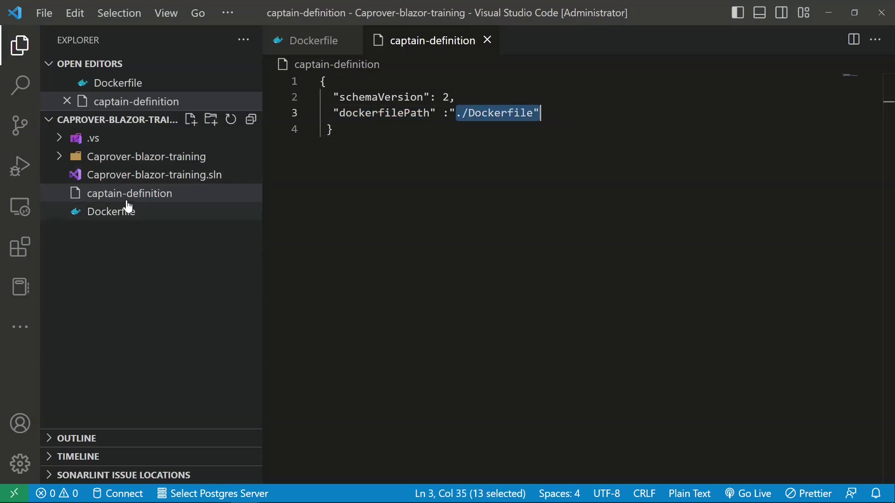
left_click(600, 164)
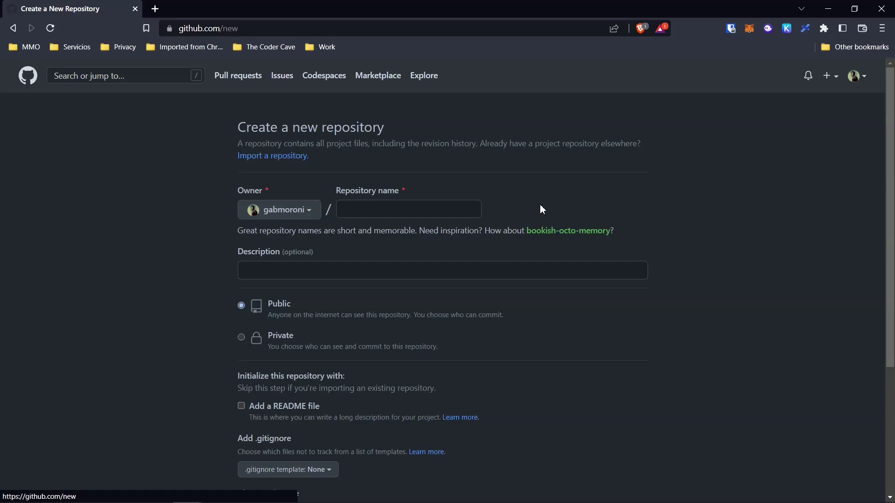
- Name the new repository caprover-test-2 and set its visibility to Private
left_click(432, 208)
type("caprover-")
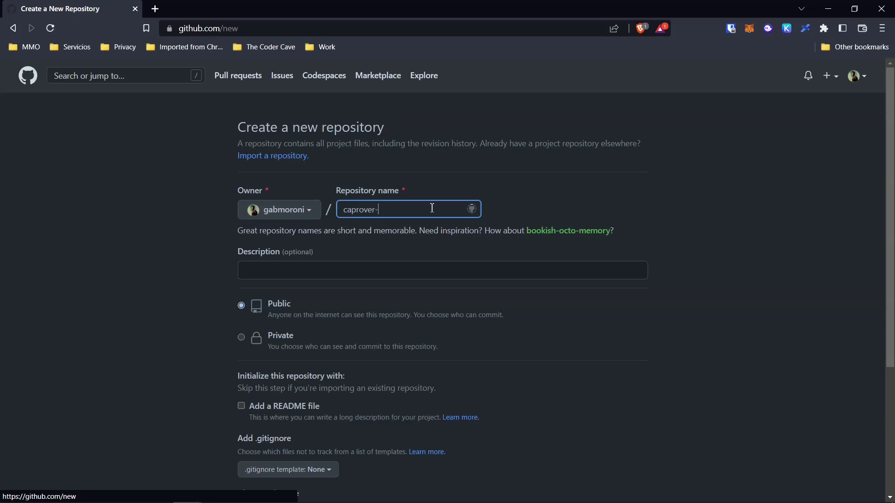
type("test-2")
scroll(329, 279, "down", 2)
left_click(330, 270)
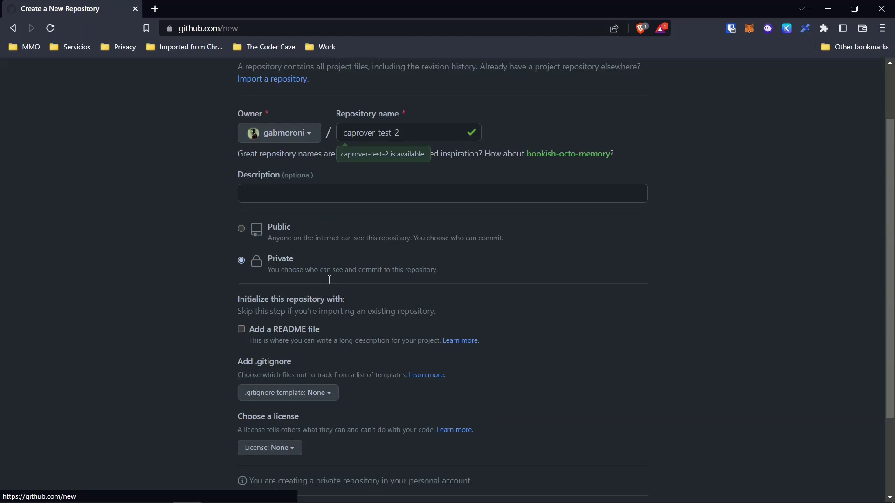
scroll(329, 280, "down", 2)
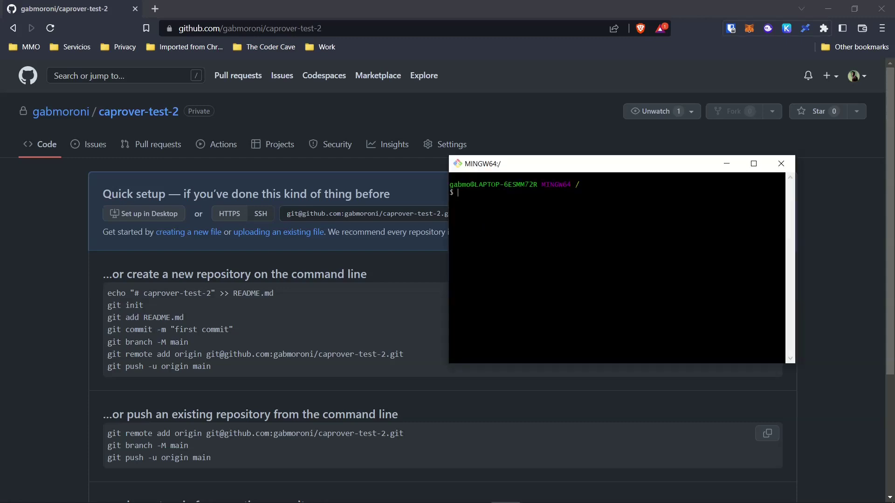
- Change into the D: source/repos/Temp/Caprover-blazor-training folder in Git Bash
type("cd d:cd s")
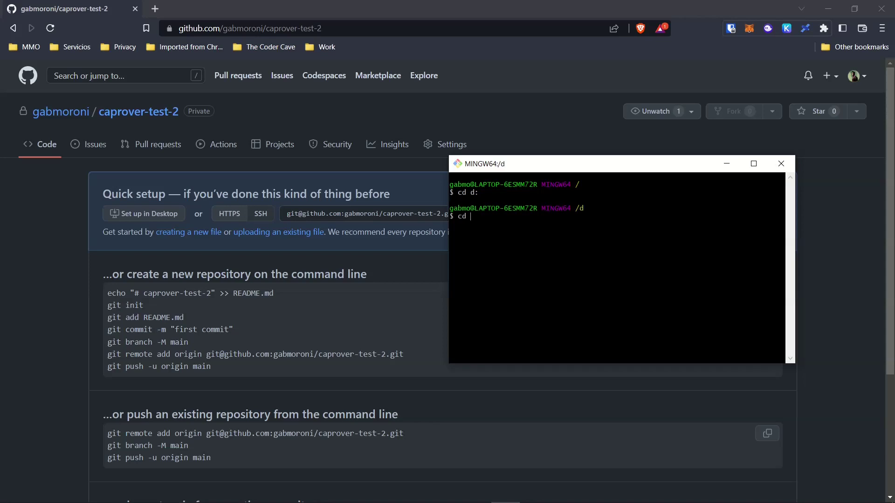
key("Tab")
type("r")
key("Tab")
type("T")
key("Tab")
type("C")
key("Tab")
type("b")
key("Tab")
key("Return")
- Initialise a git repository, check status, and stage all project files with git add
type("git init")
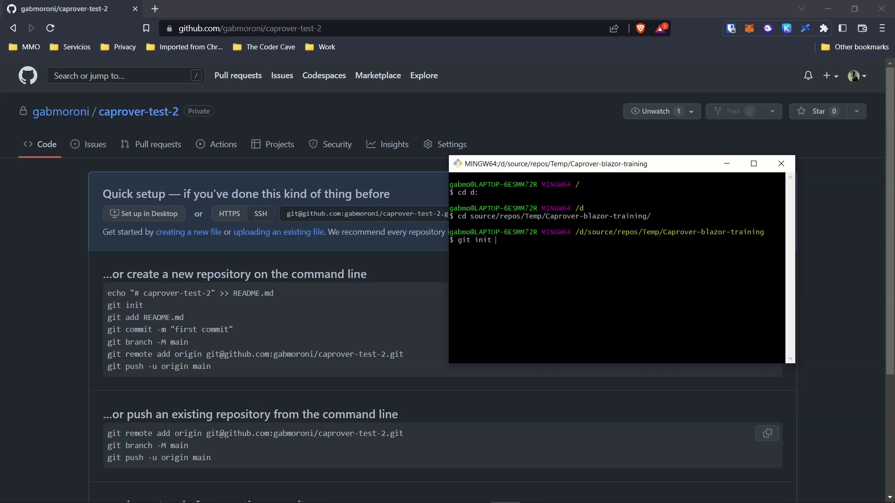
key("Return")
type("git status")
key("Return")
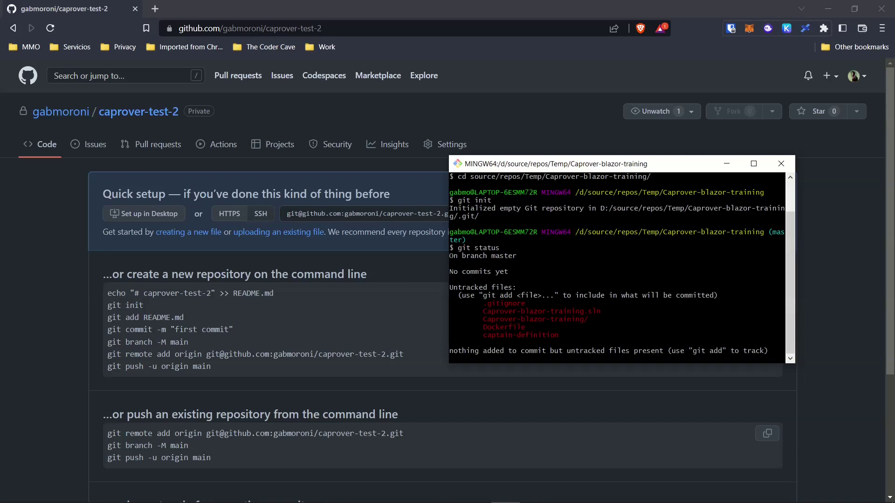
type("git add .")
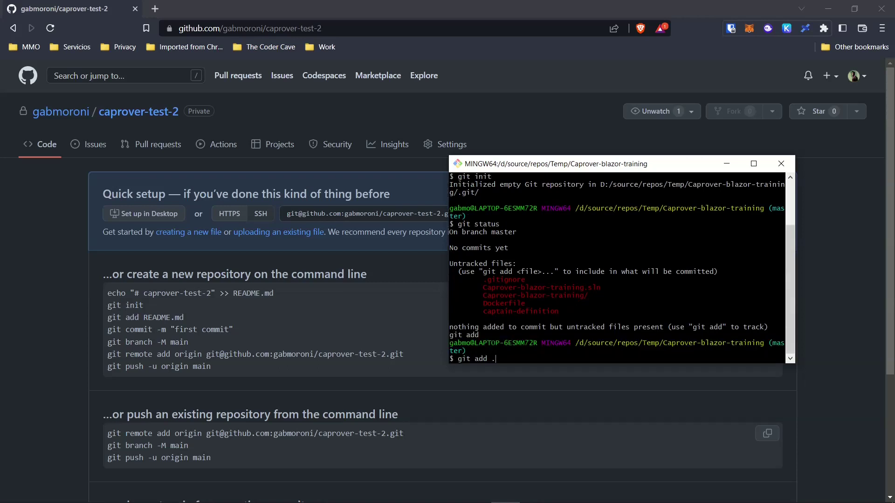
key("Return")
- Commit the staged files with message 'my first commit' and begin typing git remote add
type("git commit \"my f")
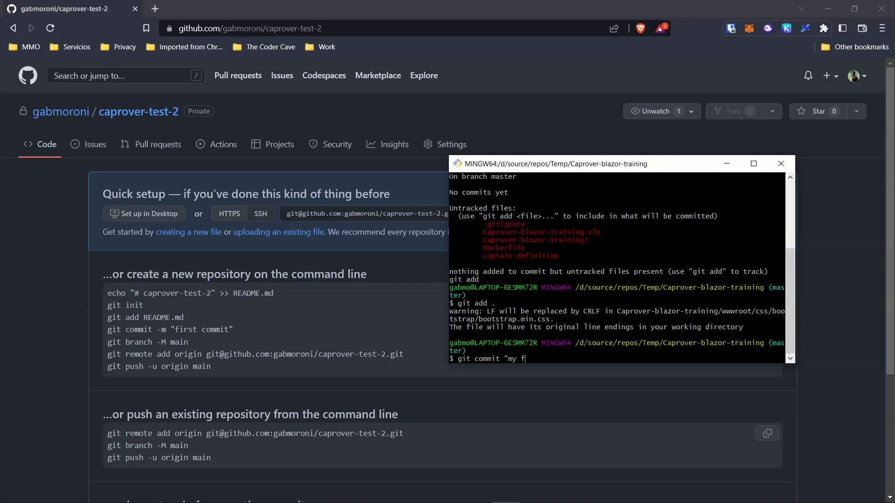
type("irst commit\"")
key("Return")
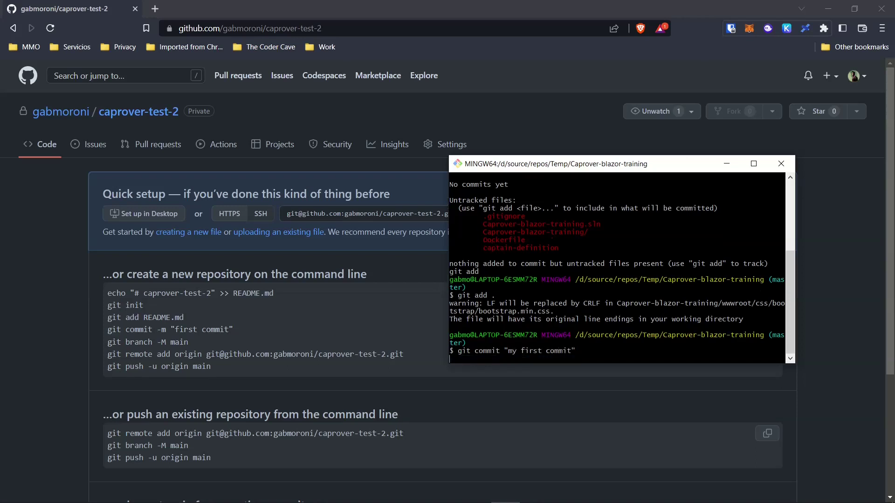
key("Up")
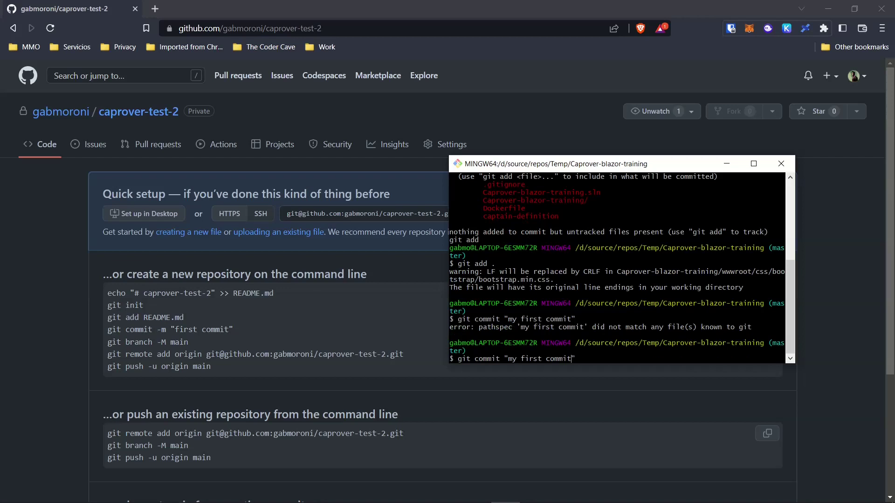
type("-m")
key("Return")
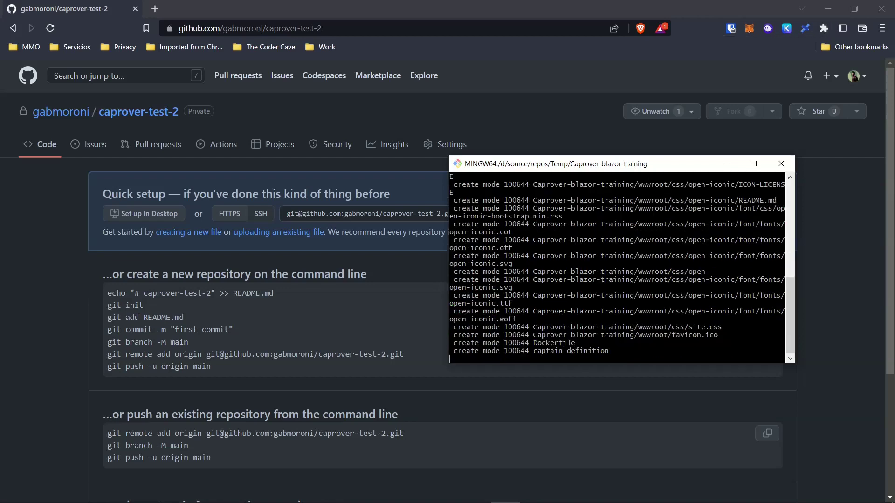
type("git ")
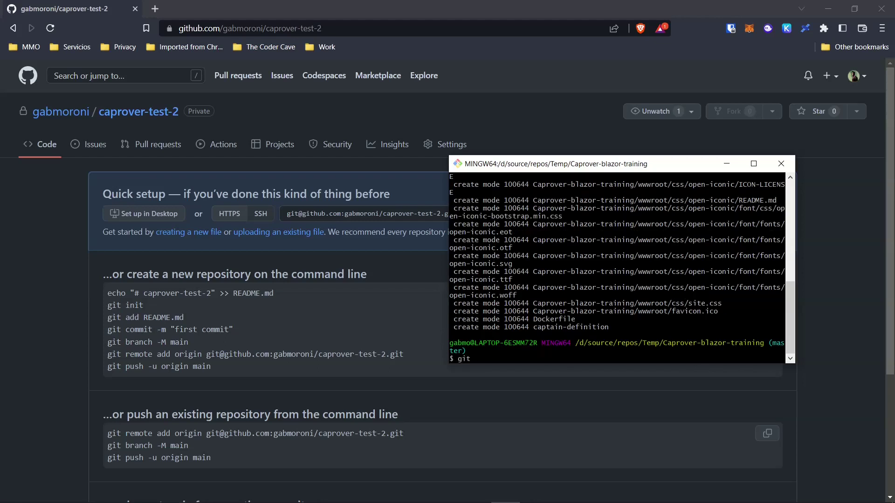
type("remote add")
left_click(505, 493)
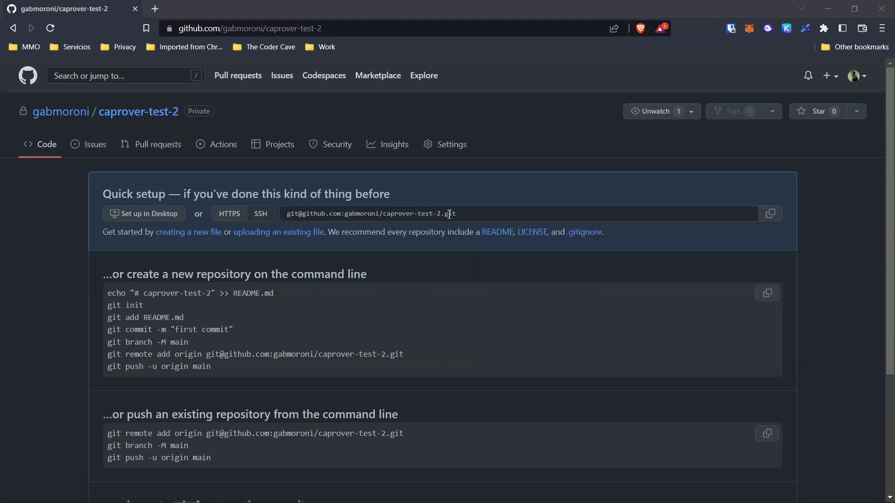
- Add the copied SSH address as remote origin and run git push origin master
left_click(768, 214)
key("alt+Tab")
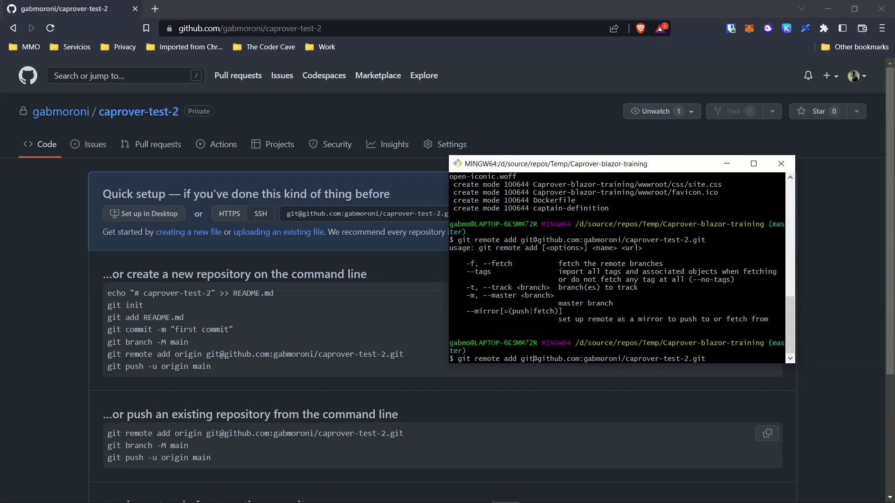
type("origin")
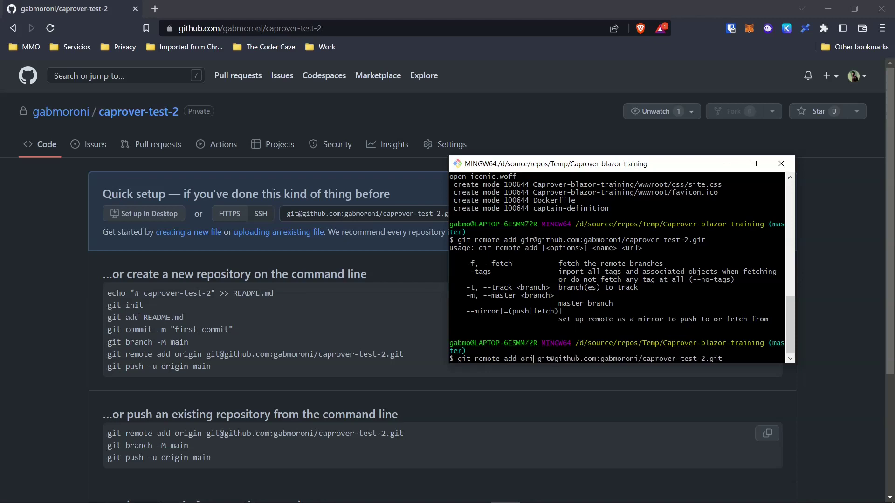
key("Return")
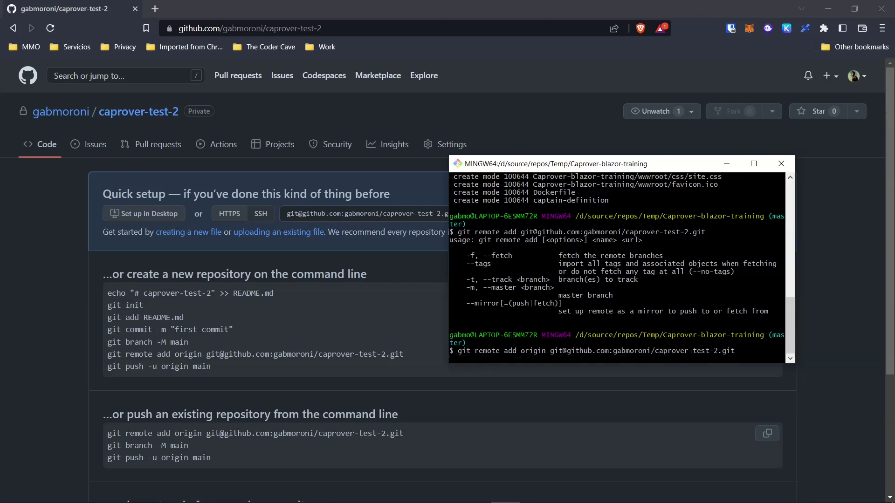
type("git")
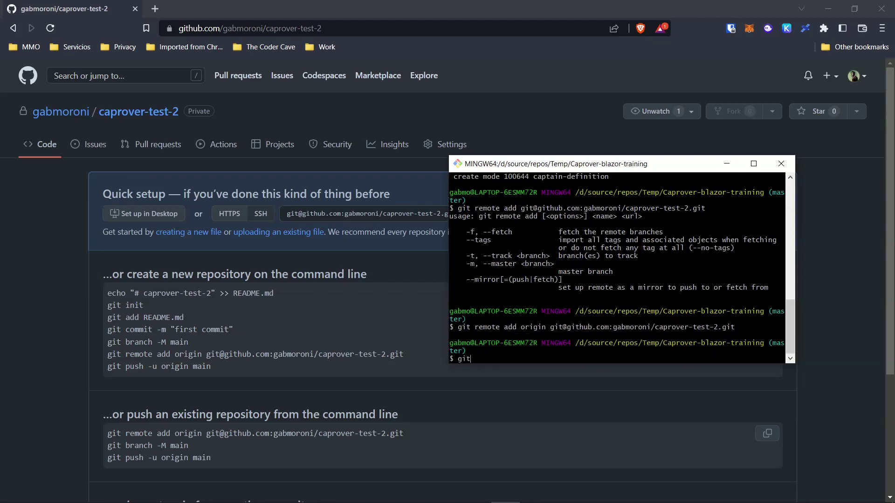
type(" push origin master")
key("Return")
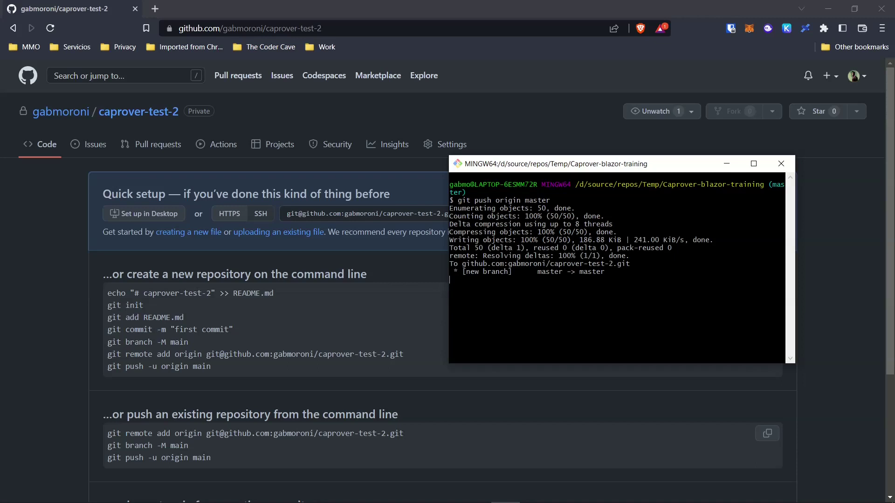
- Reload the caprover-test-2 repository page to see the pushed Dockerfile and captain-definition
left_click(457, 116)
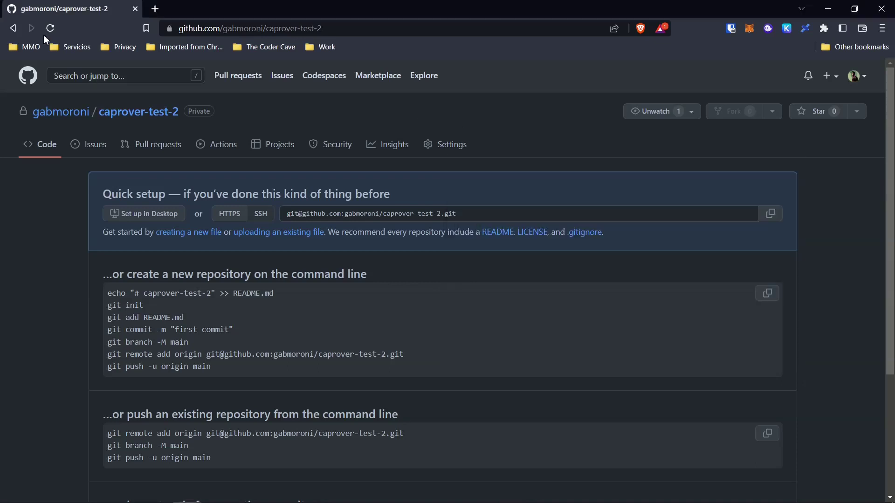
left_click(51, 28)
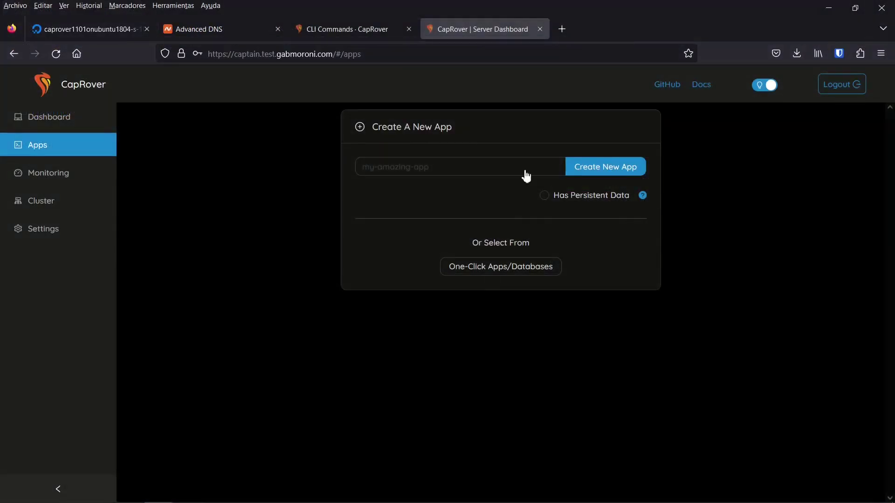
- Create a CapRover app named caprover-blazor-training, then return to PowerShell
left_click(536, 172)
type("cap")
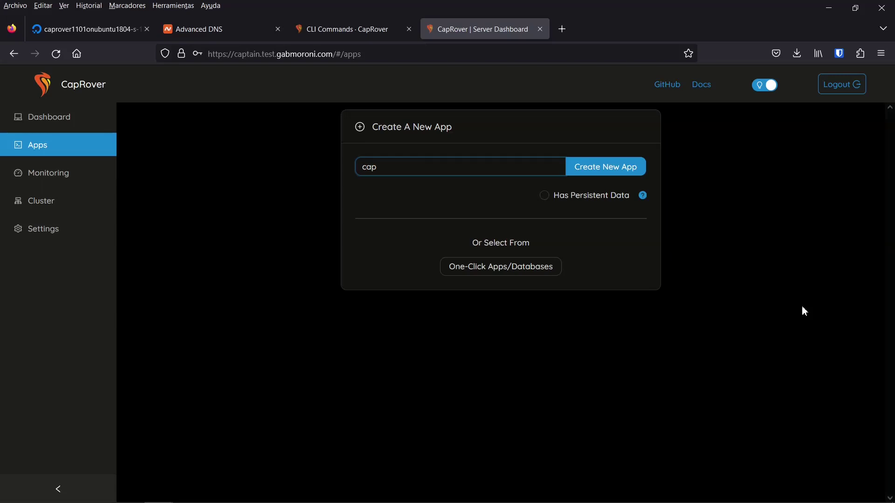
type("rover-blazor-training")
left_click(607, 174)
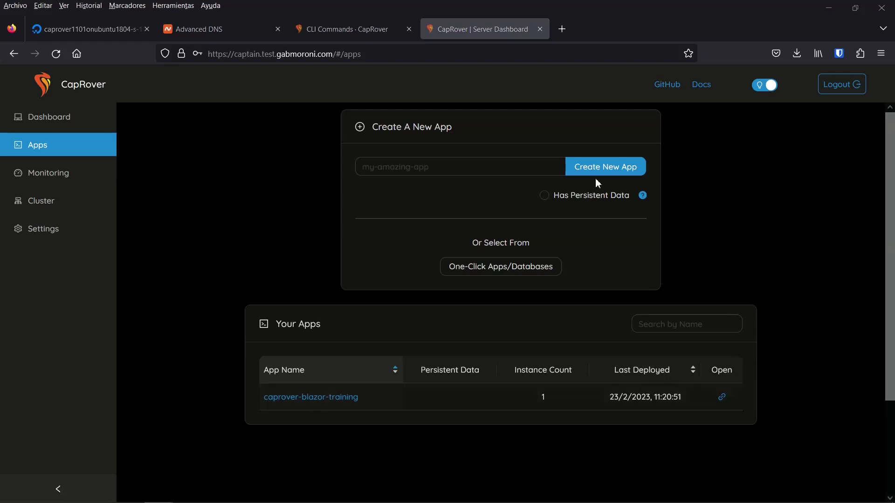
key("alt+Tab")
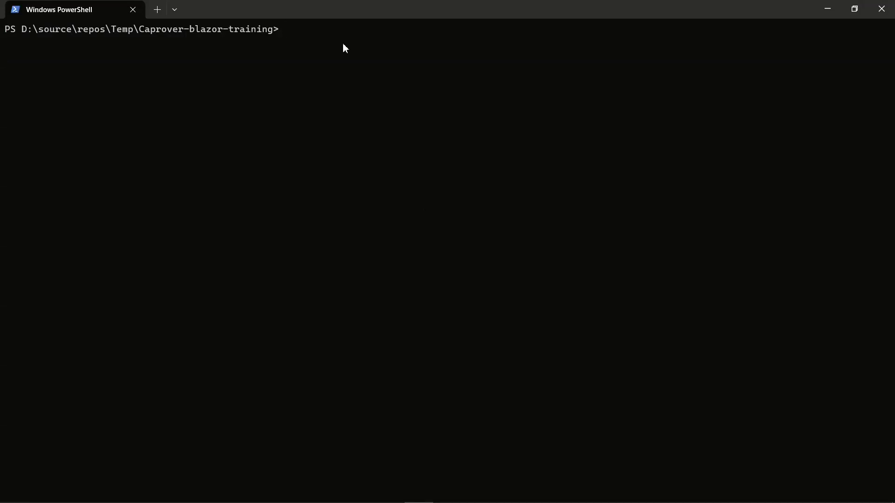
- Run caprover deploy to captain-02 for caprover-blazor-training on master, confirm, and copy the URL
type("caprover deploy")
key("Return")
key("Down")
key("Down")
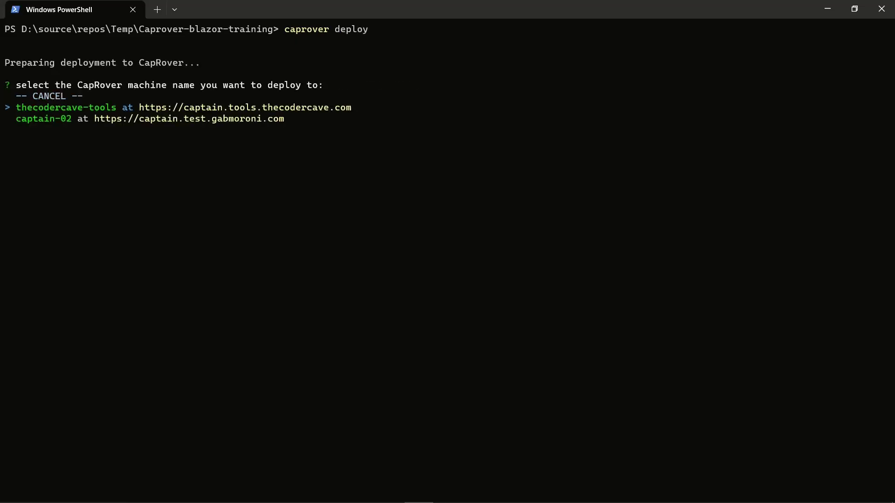
key("Return")
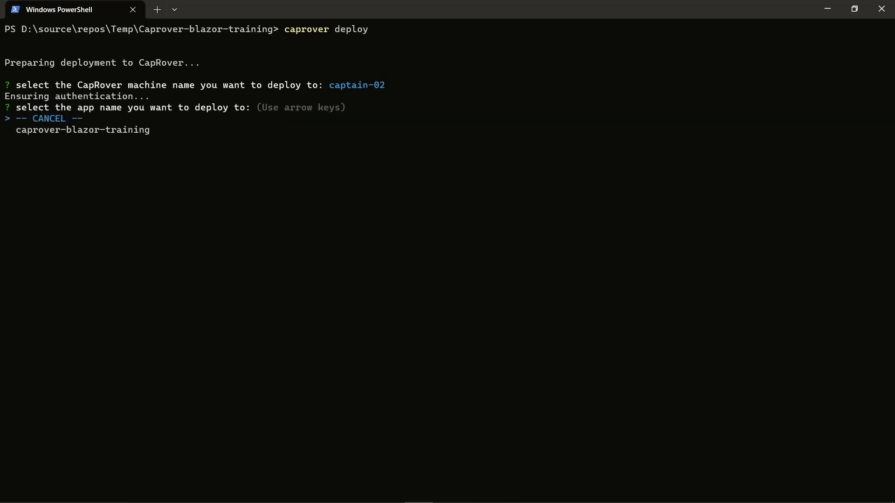
key("Down")
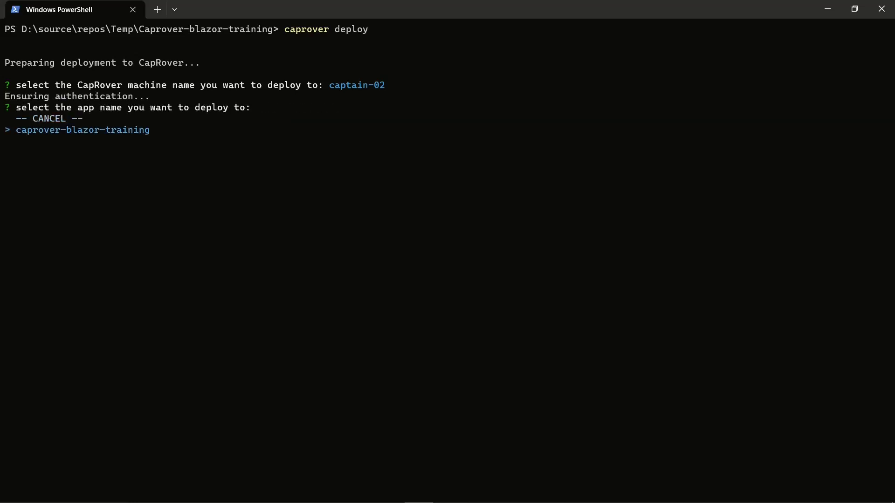
key("Return")
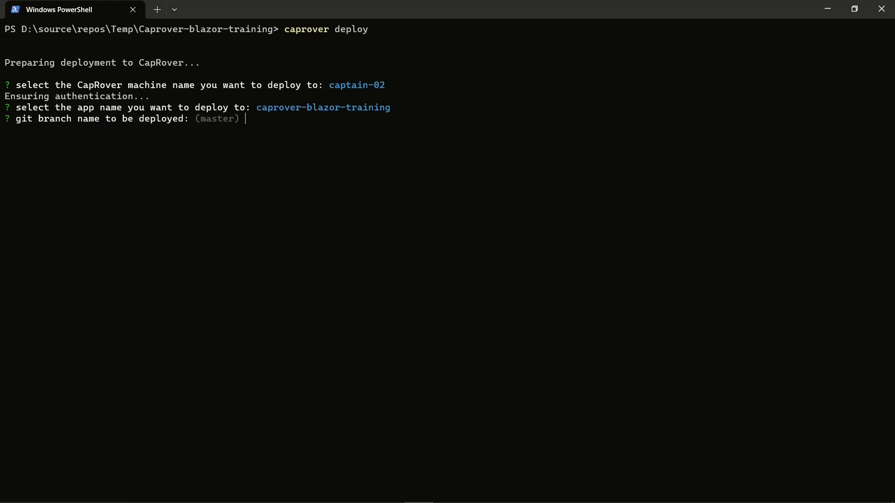
key("Return")
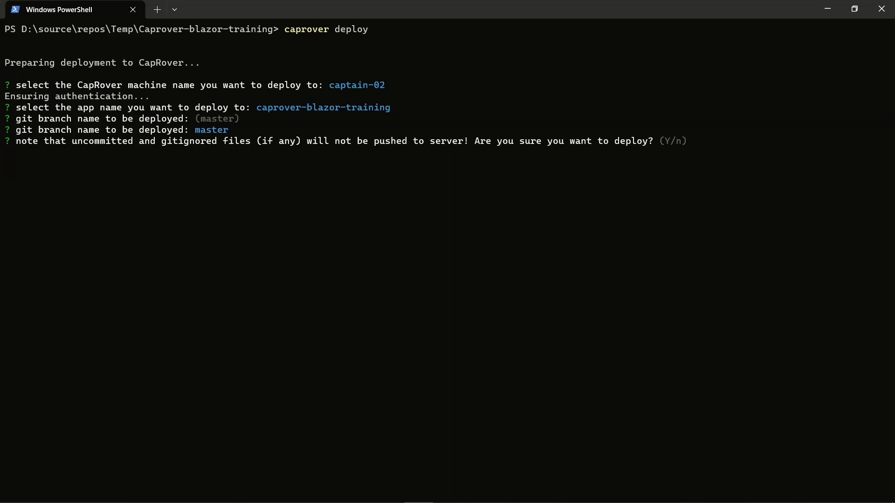
type("y")
key("Return")
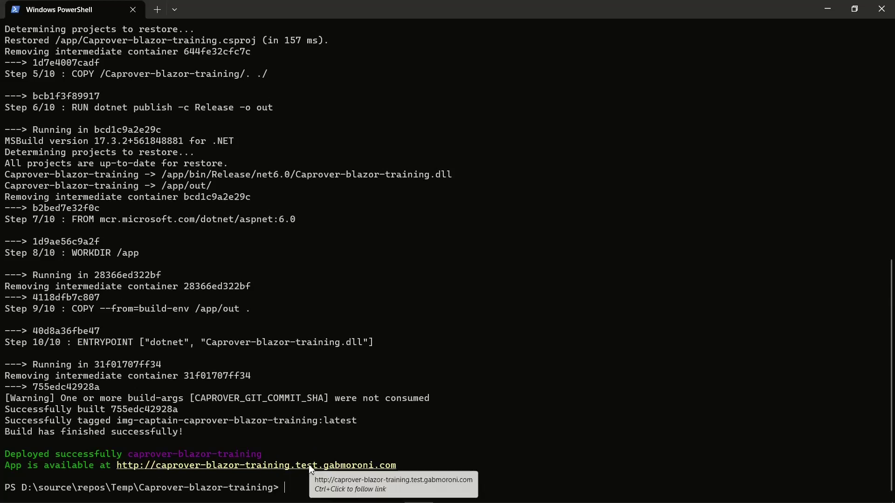
left_click_drag(415, 466, 118, 470)
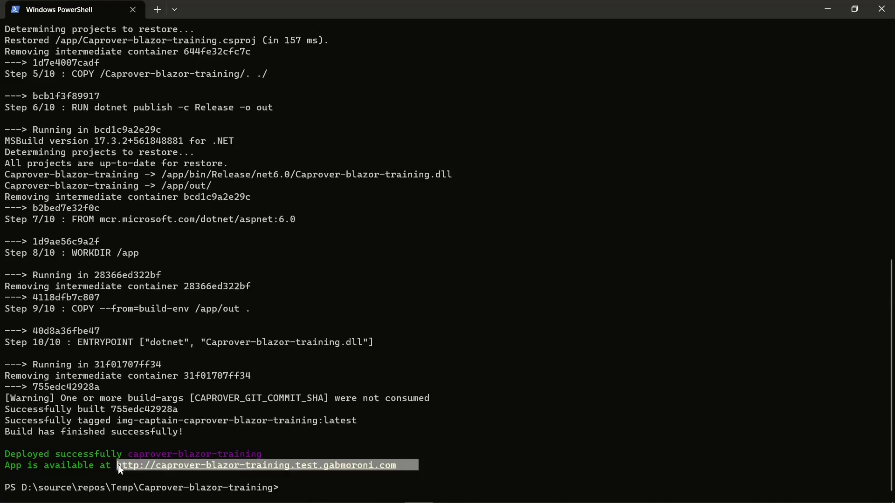
key("ctrl+c")
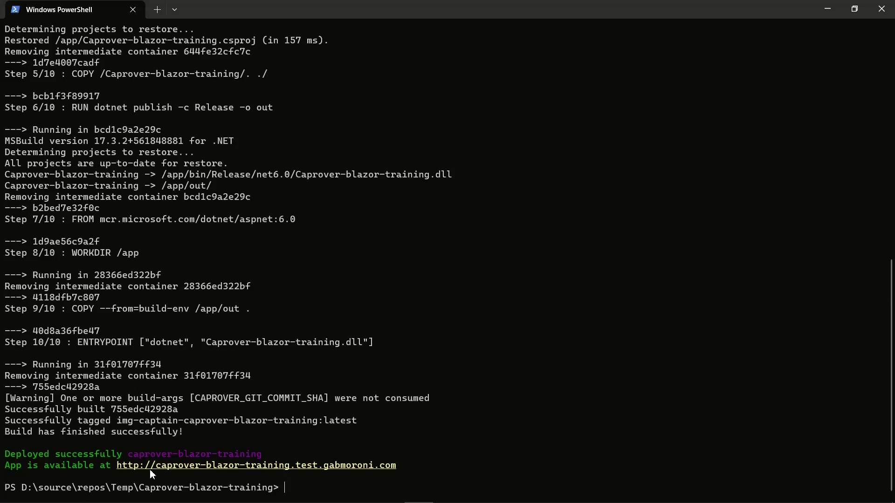
- Open the deployed app, view Fetch data, raise the Counter to 4, and glance at CapRover
left_click(150, 469, "ctrl")
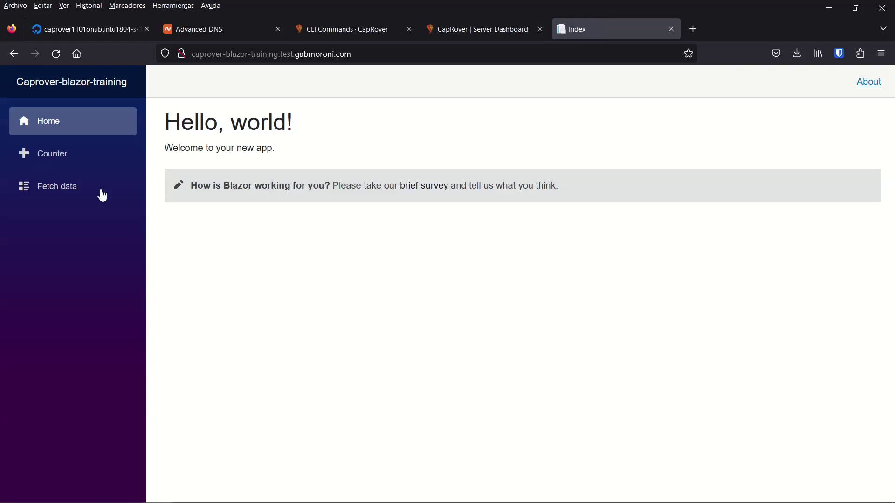
left_click(70, 191)
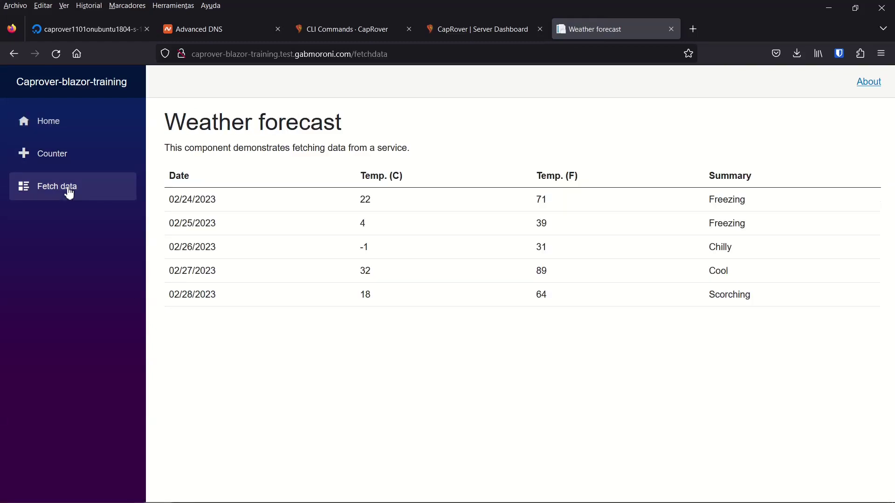
left_click(52, 157)
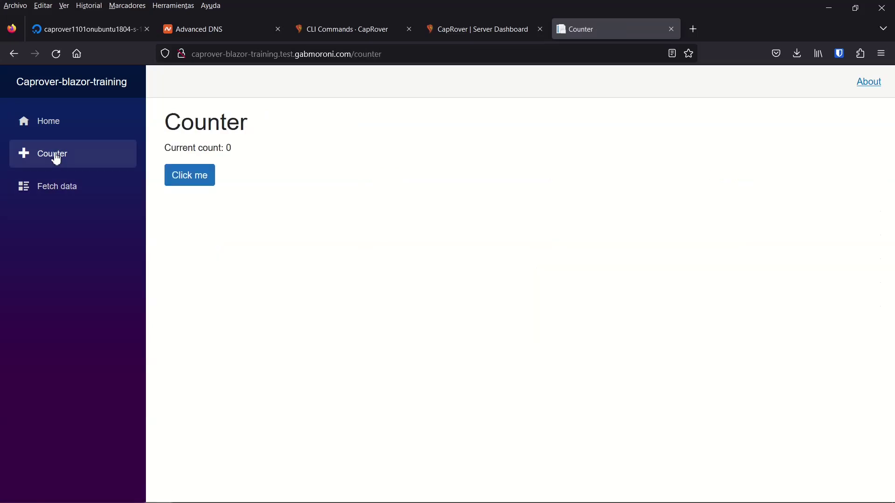
left_click(204, 186)
triple_click(205, 187)
left_click(204, 186)
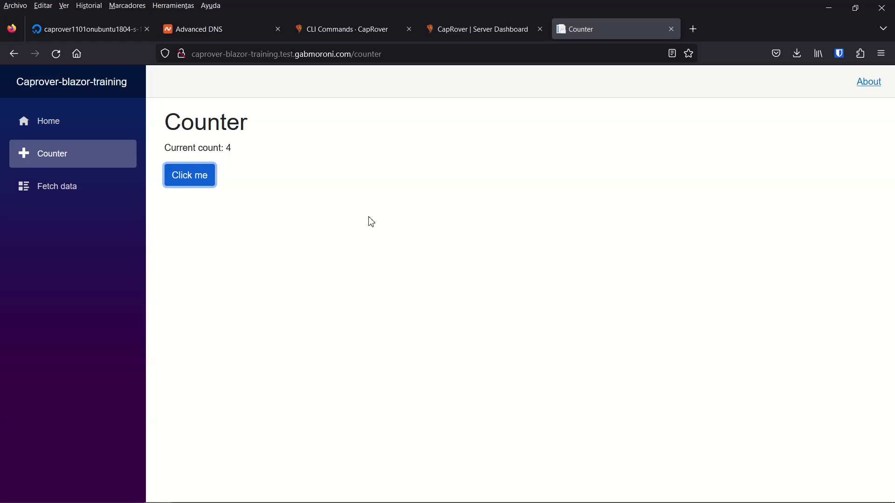
left_click(460, 36)
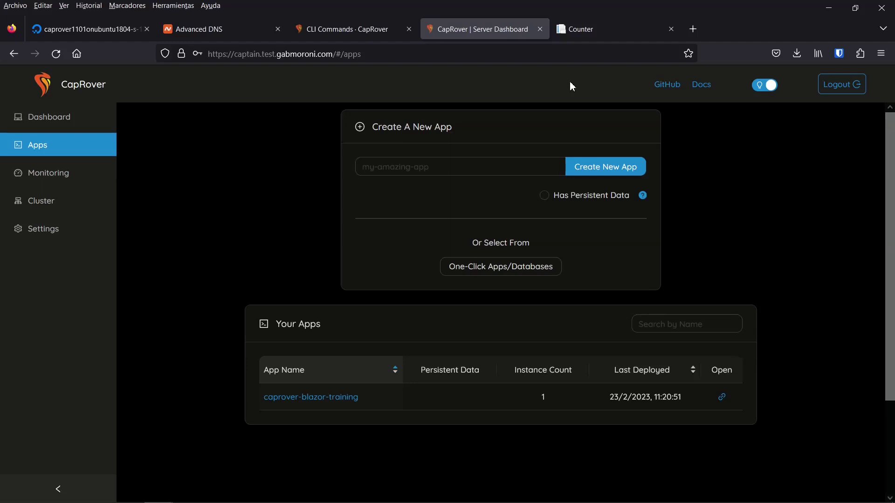
left_click(594, 39)
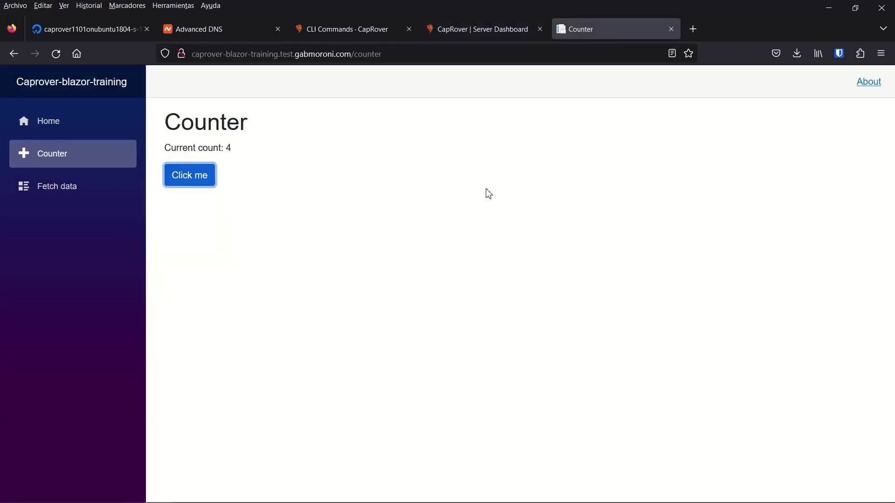